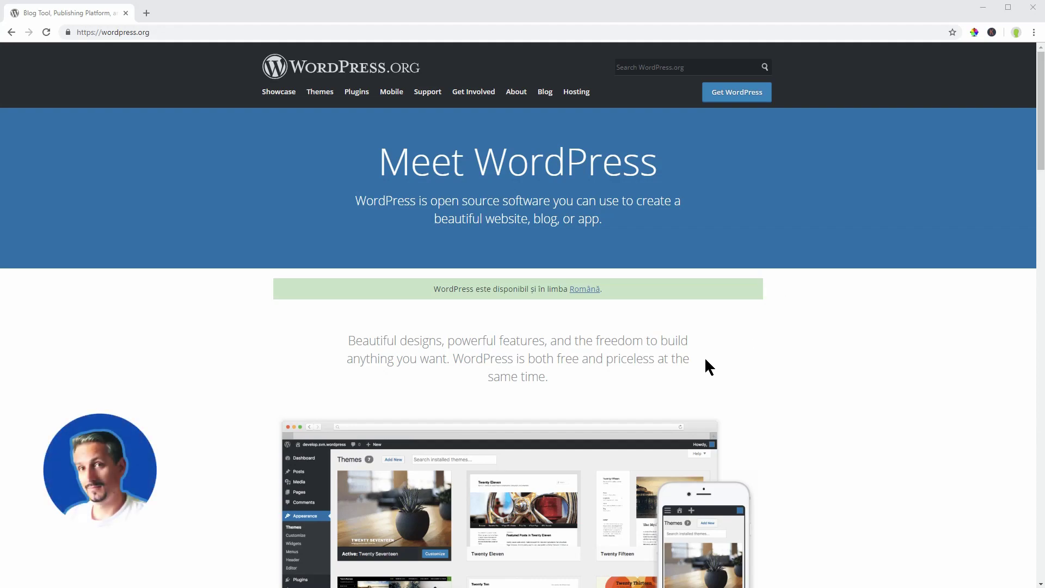
- Save the WordPress 5.2.2 zip from wordpress.org, then open the XAMPP local-install article
click(750, 93)
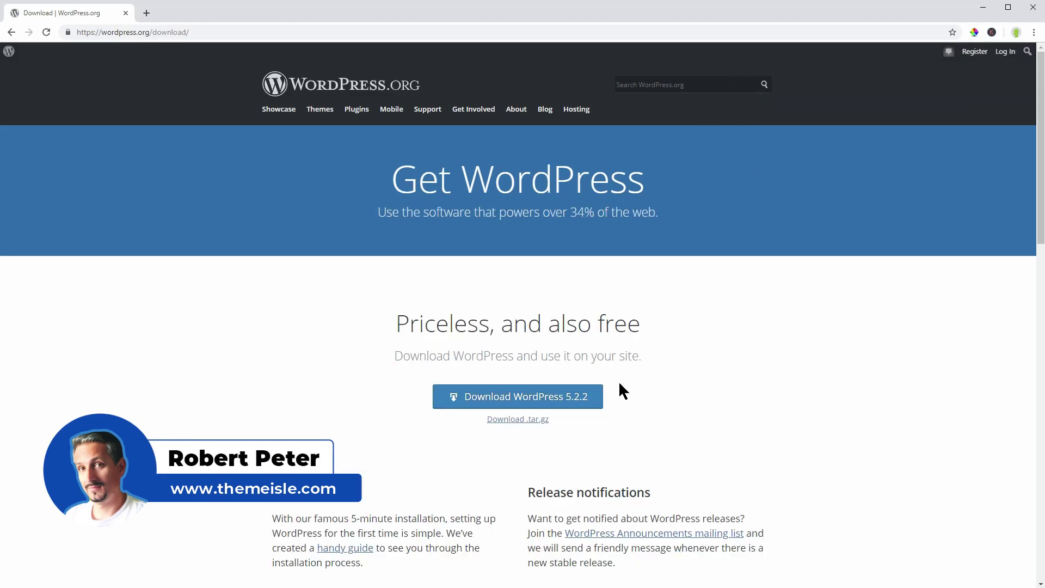
click(558, 406)
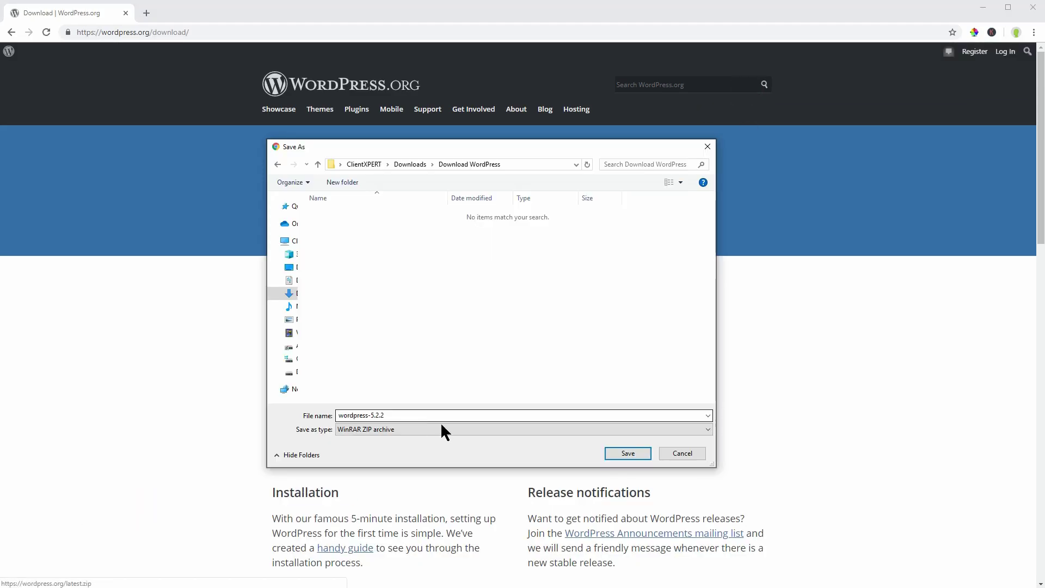
click(630, 452)
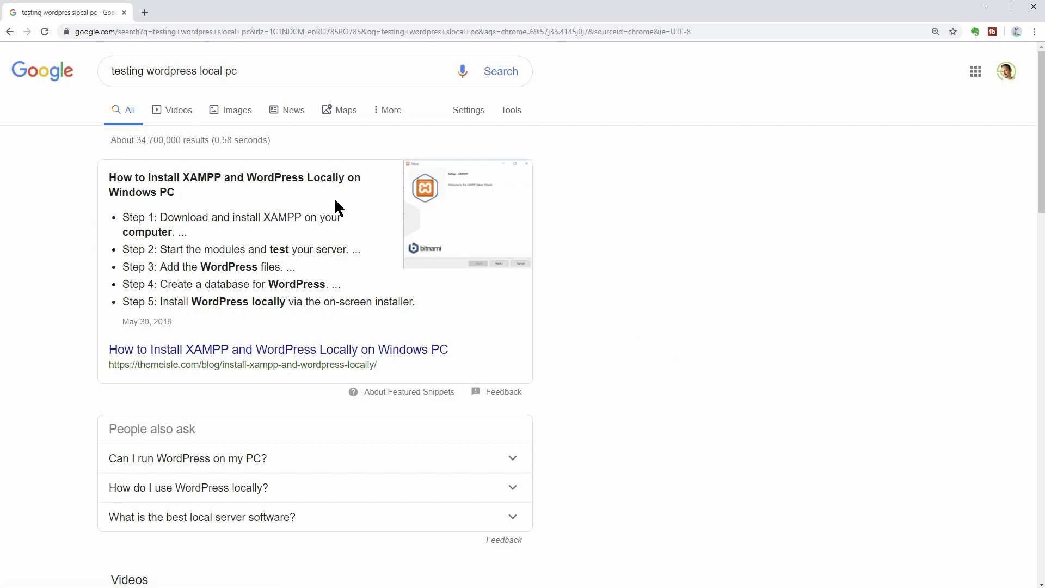
click(320, 350)
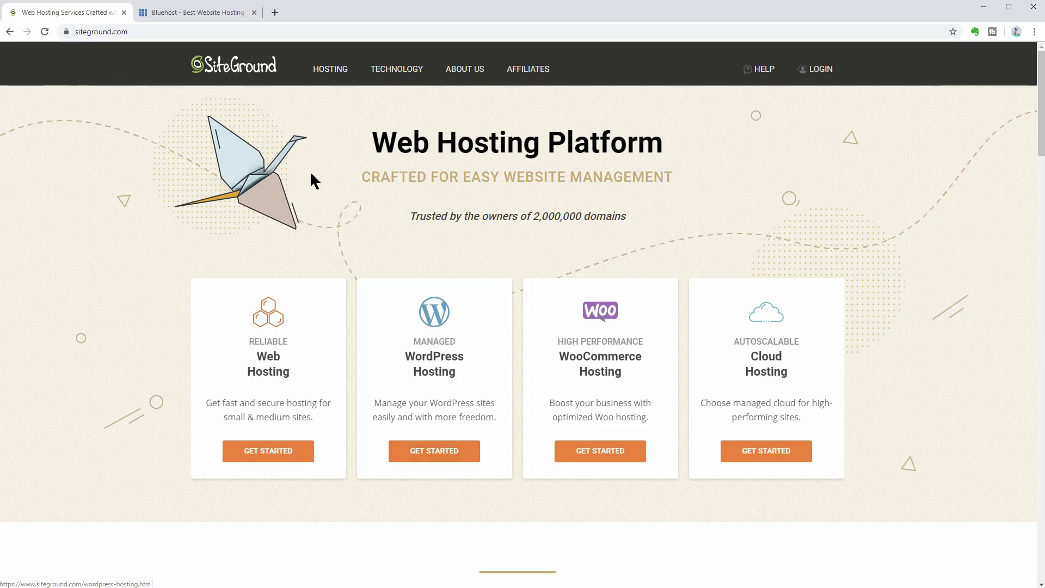
- Review Bluehost's WordPress Hosting page, then scroll through SiteGround's hosting offers
click(231, 12)
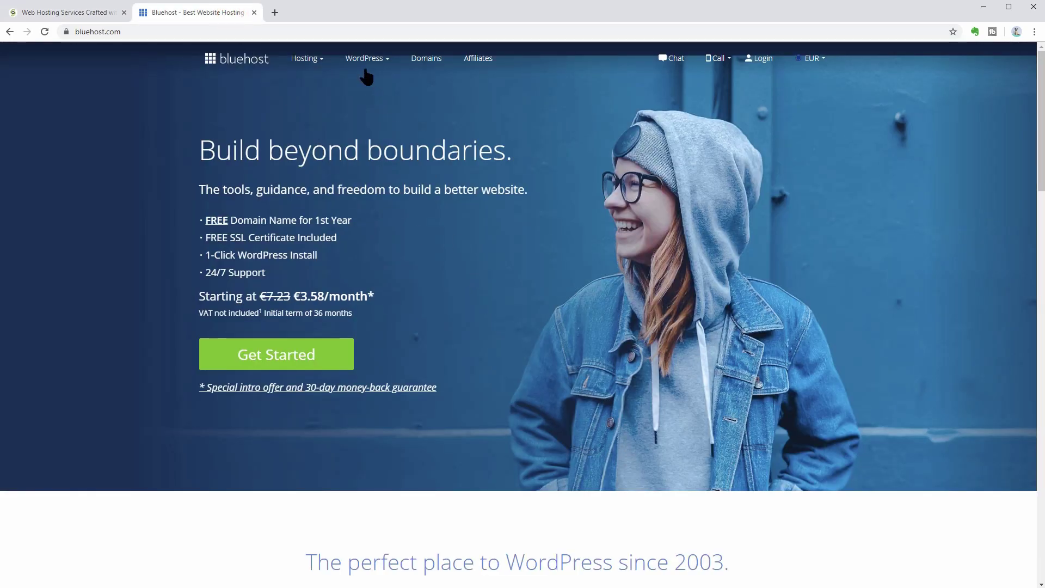
mouse_move(362, 61)
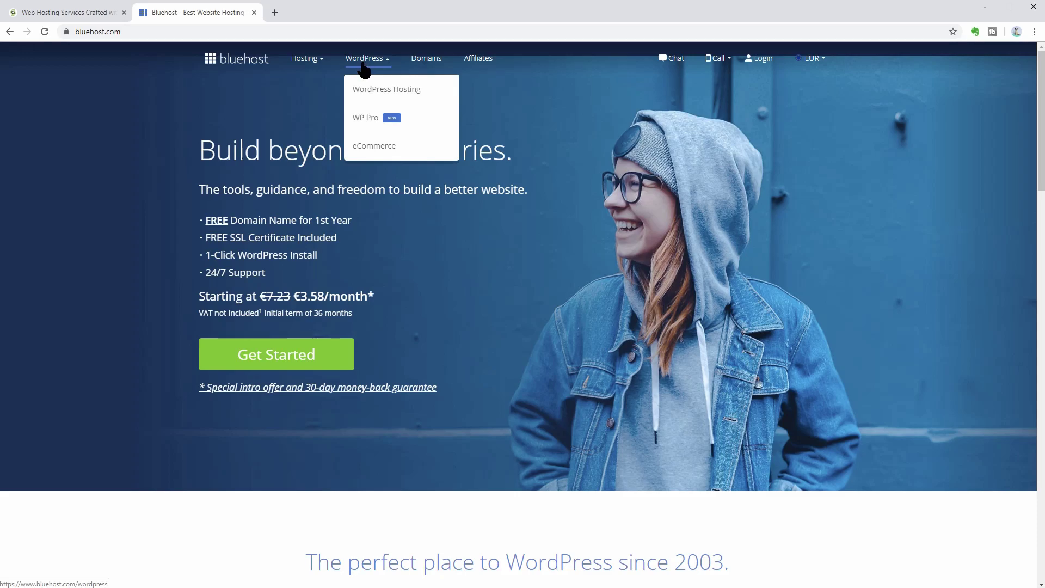
click(375, 89)
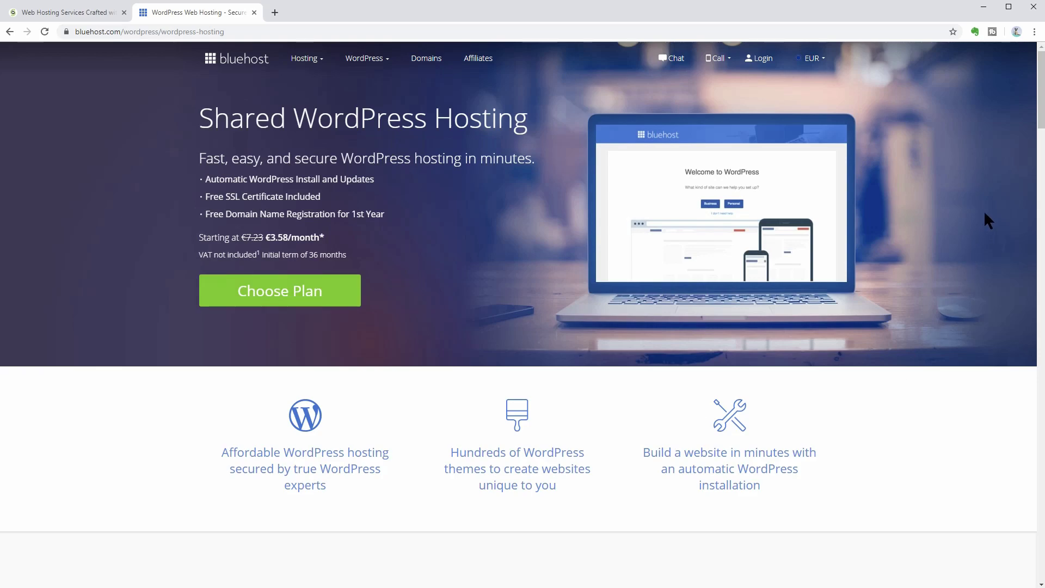
drag(1039, 117, 1038, 316)
click(101, 16)
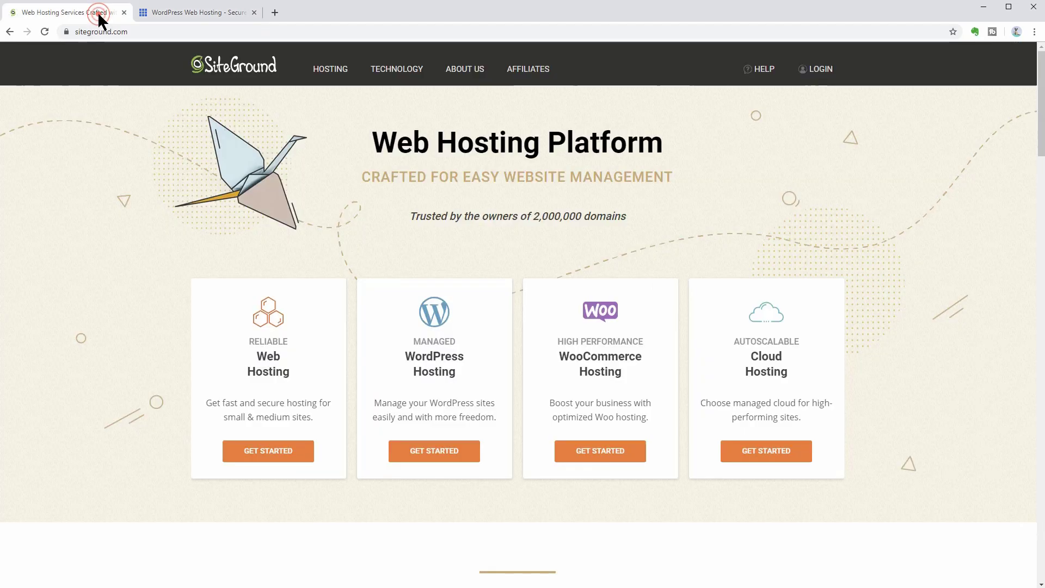
drag(1040, 104, 1041, 341)
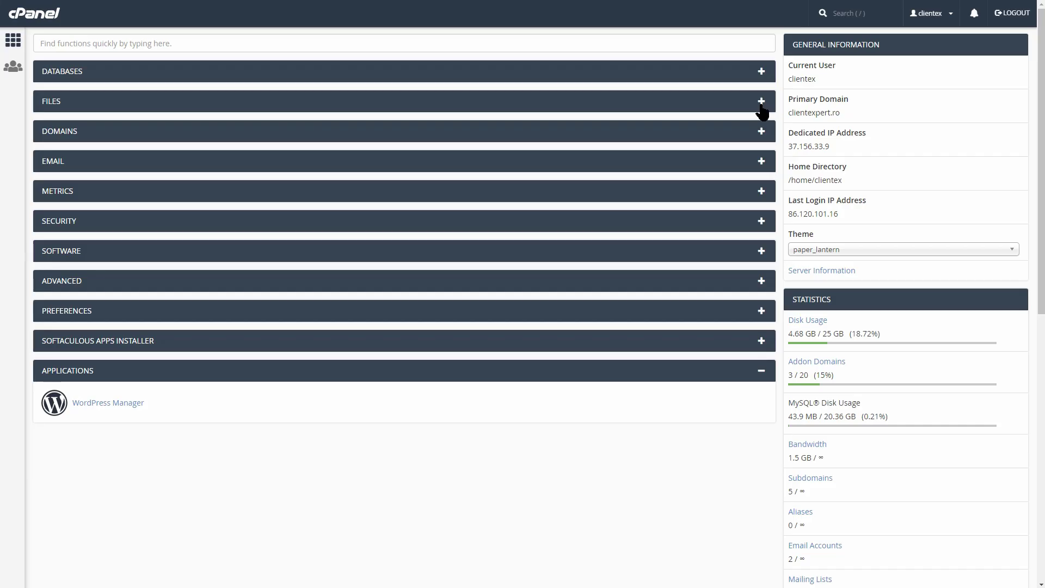
click(761, 102)
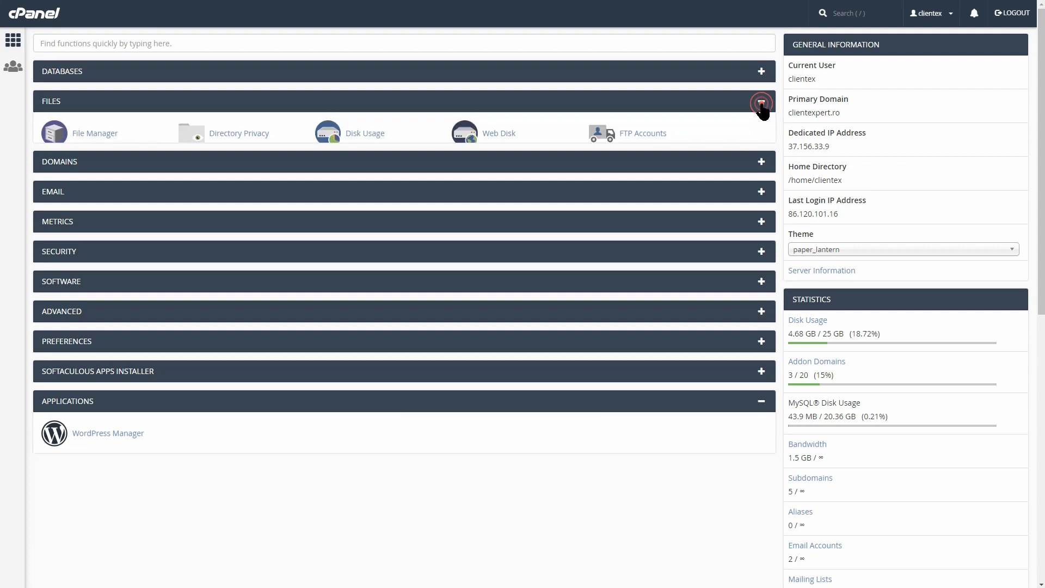
click(94, 133)
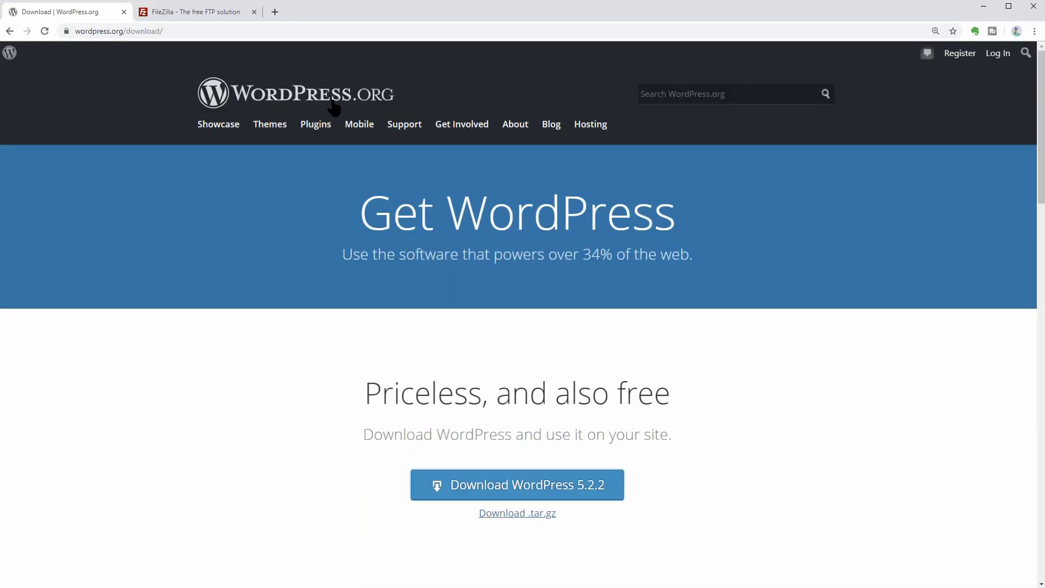
- Save wordpress-5.2.2.zip from WordPress.org and show the finished download in its folder
click(328, 97)
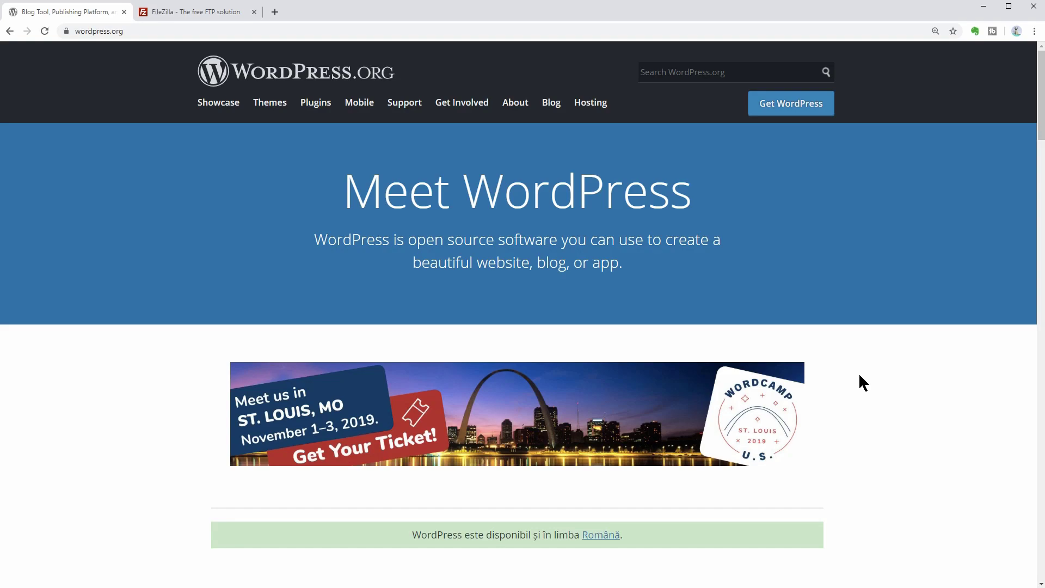
click(798, 111)
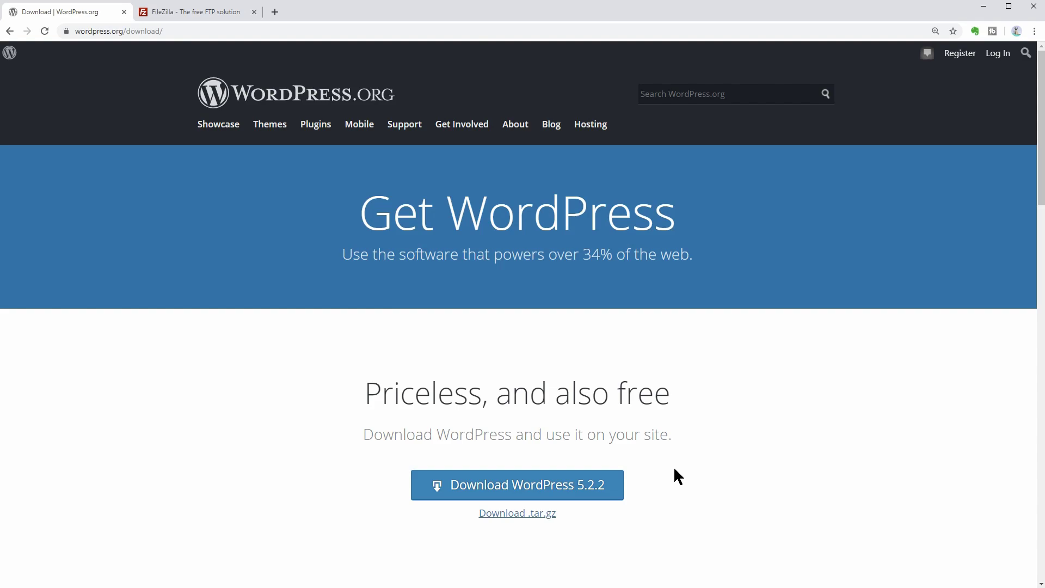
click(611, 489)
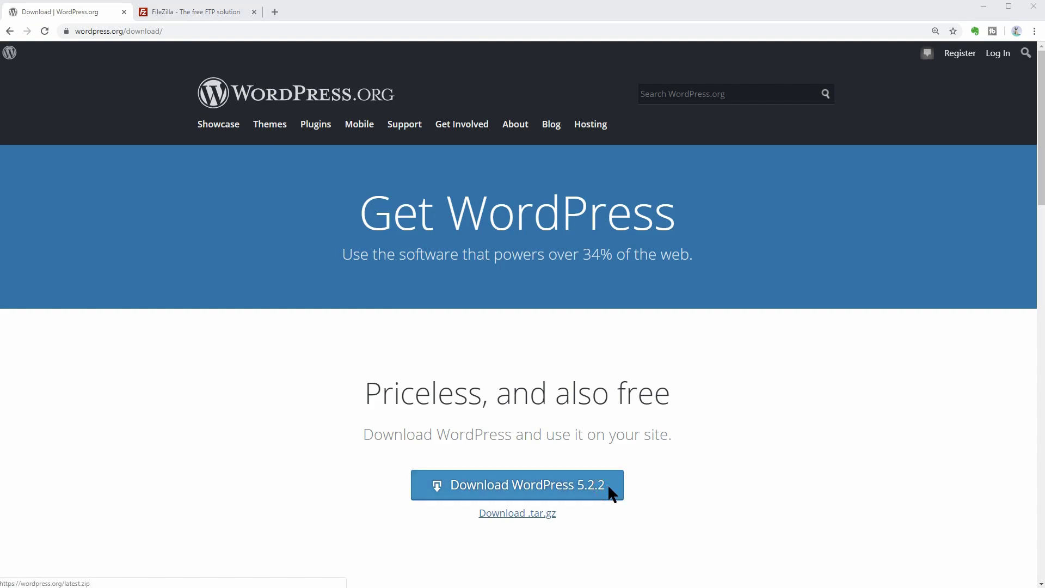
click(674, 358)
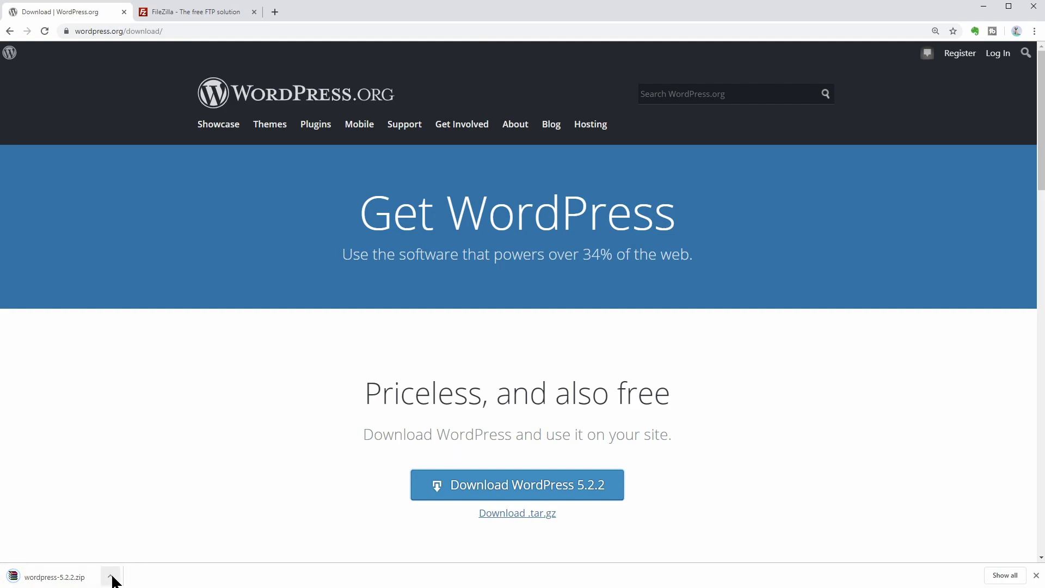
click(110, 576)
click(161, 543)
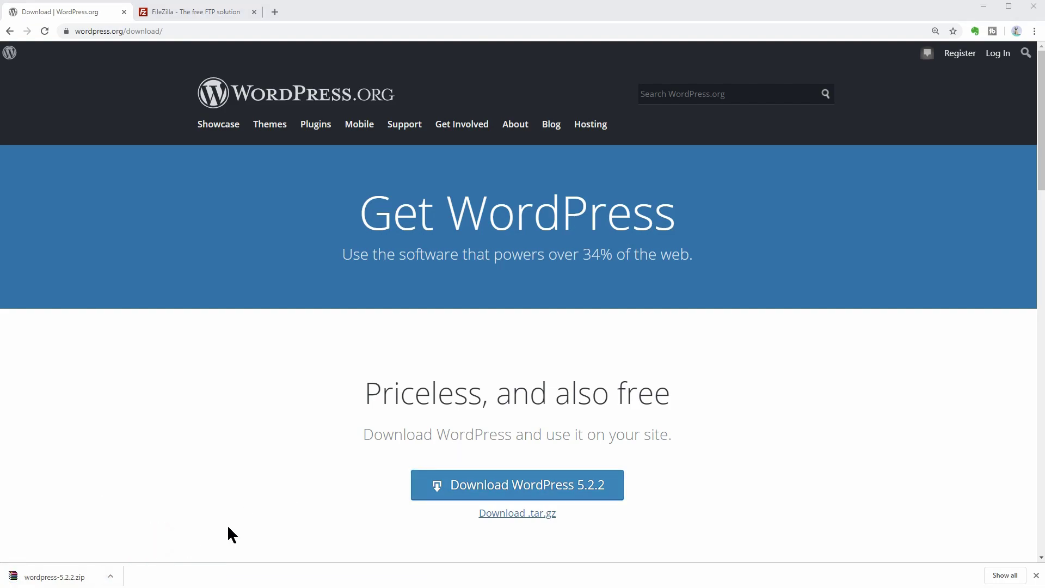
- Extract wordpress-5.2.2.zip here and open the wordpress folder, enlarging the window to list 19 items
right_click(374, 268)
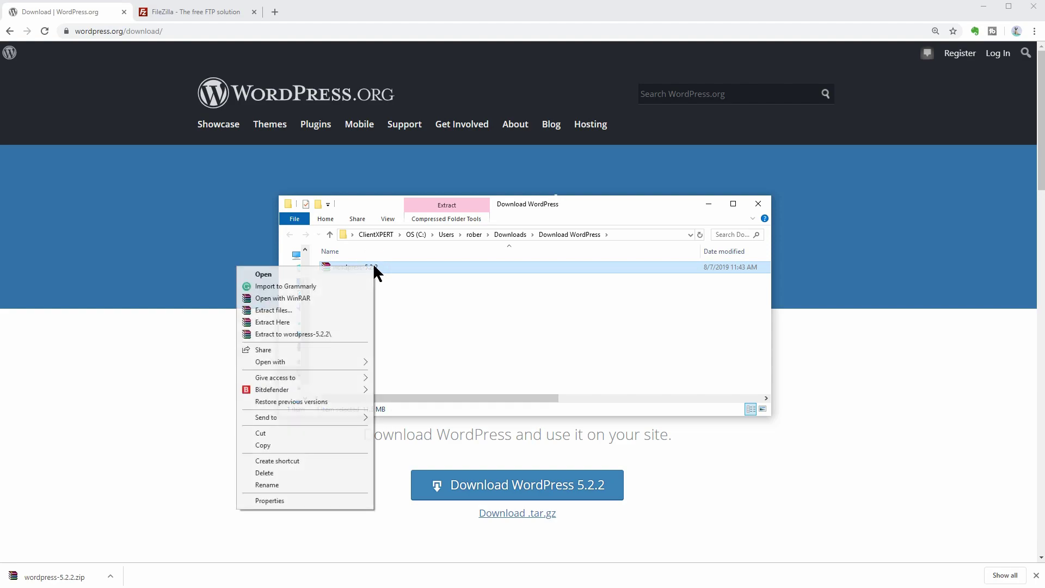
click(322, 324)
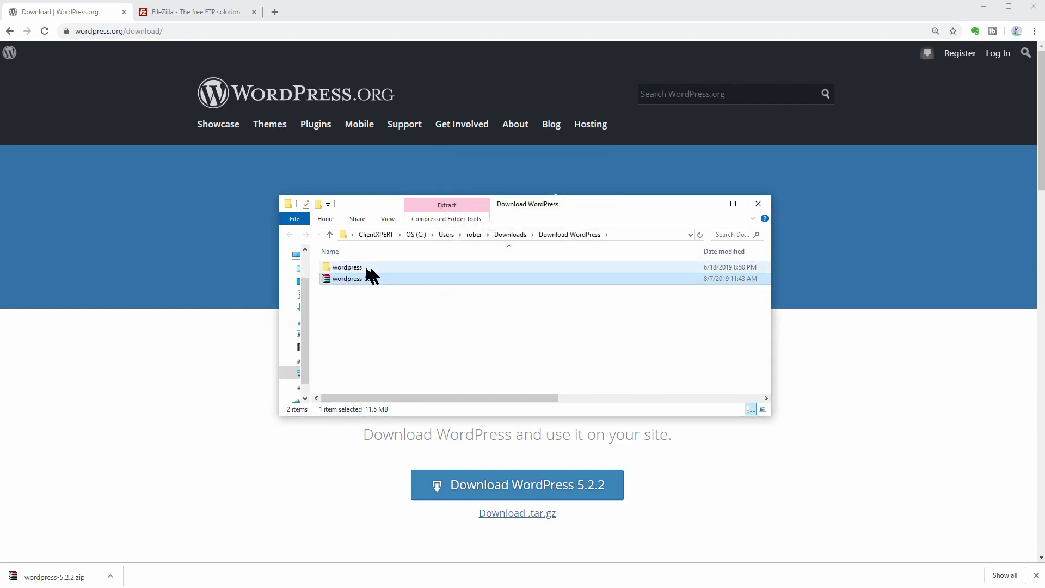
double_click(360, 266)
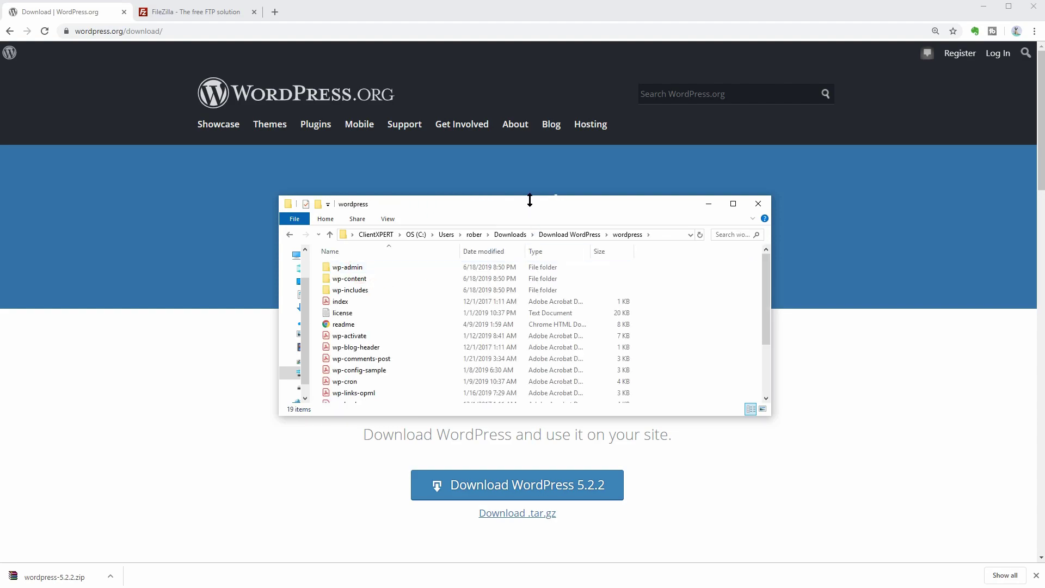
drag(529, 200, 531, 99)
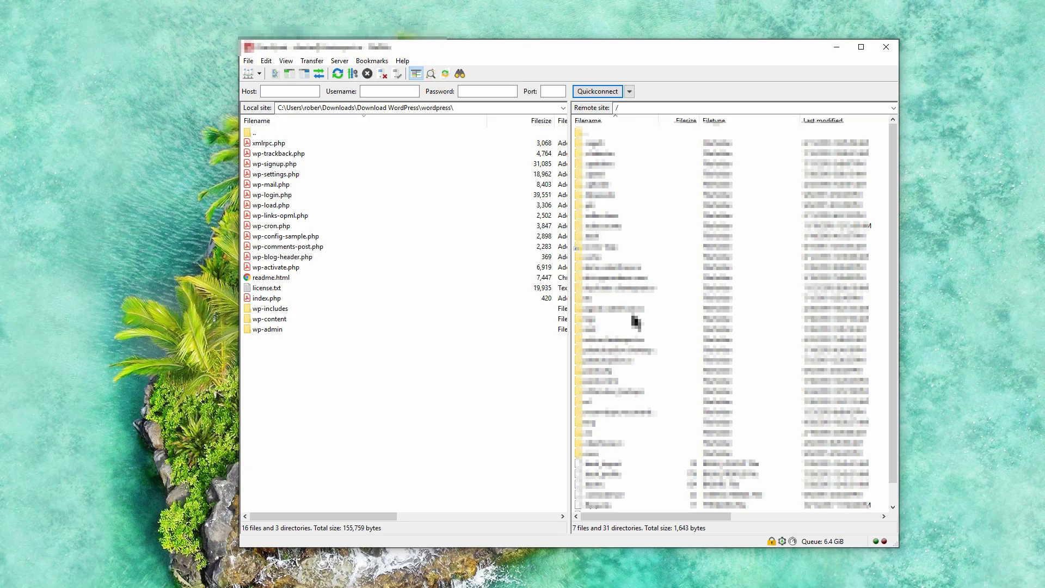
- Select all local WordPress files and folders and upload them into /test.clientexpert.ro
double_click(616, 381)
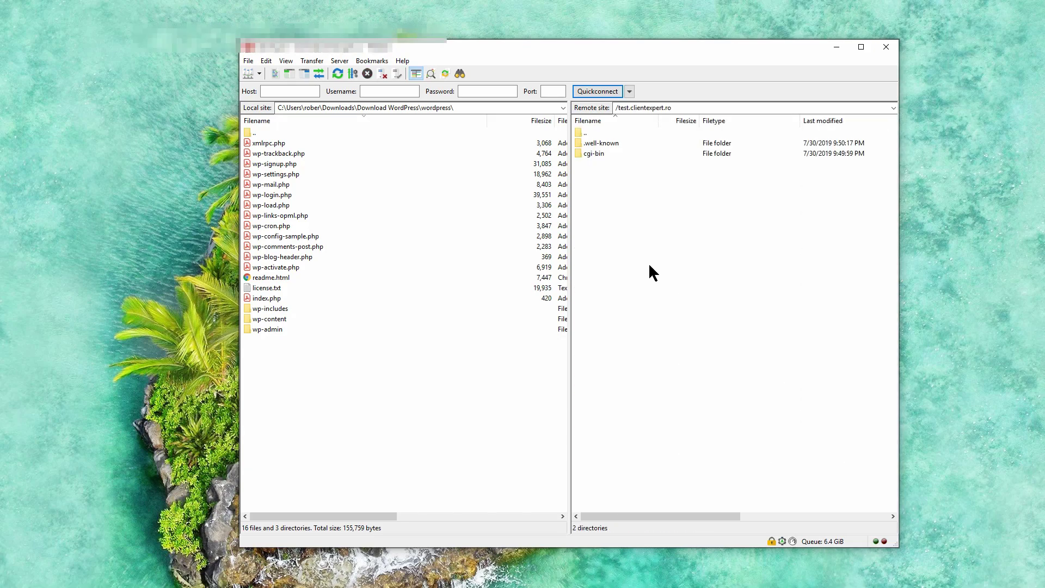
click(291, 247)
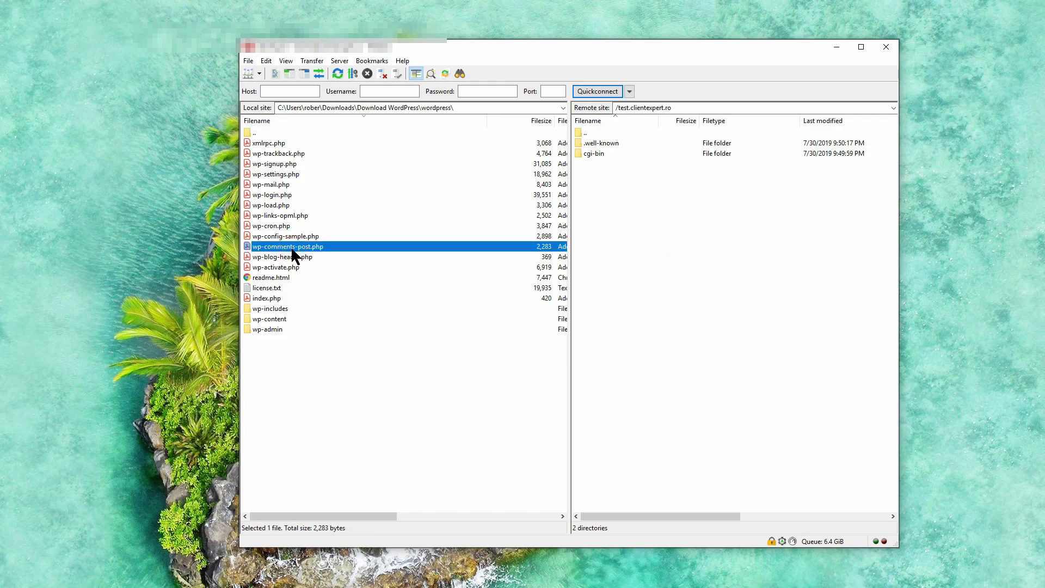
key(ctrl+a)
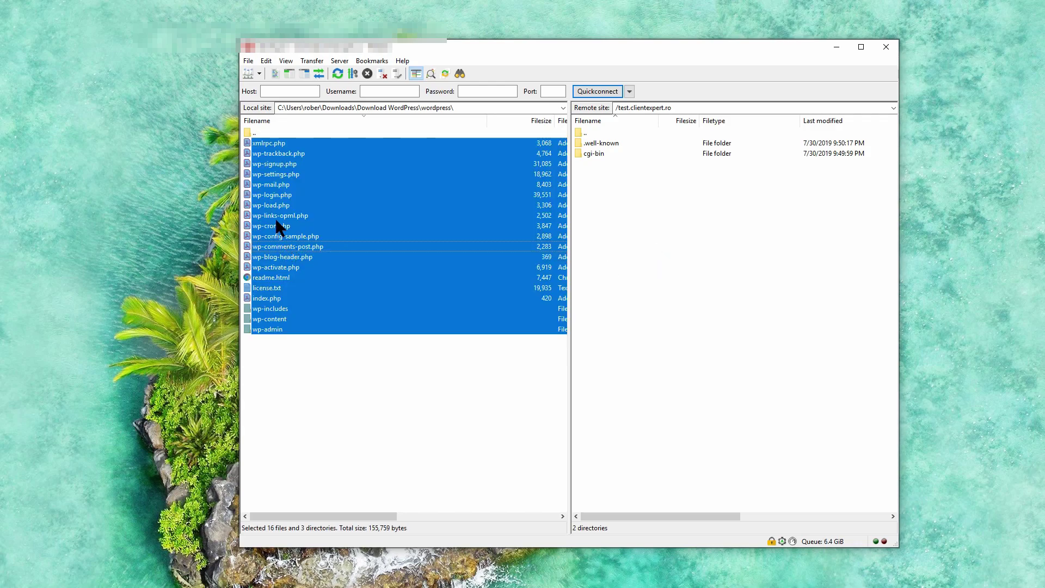
drag(276, 217, 615, 280)
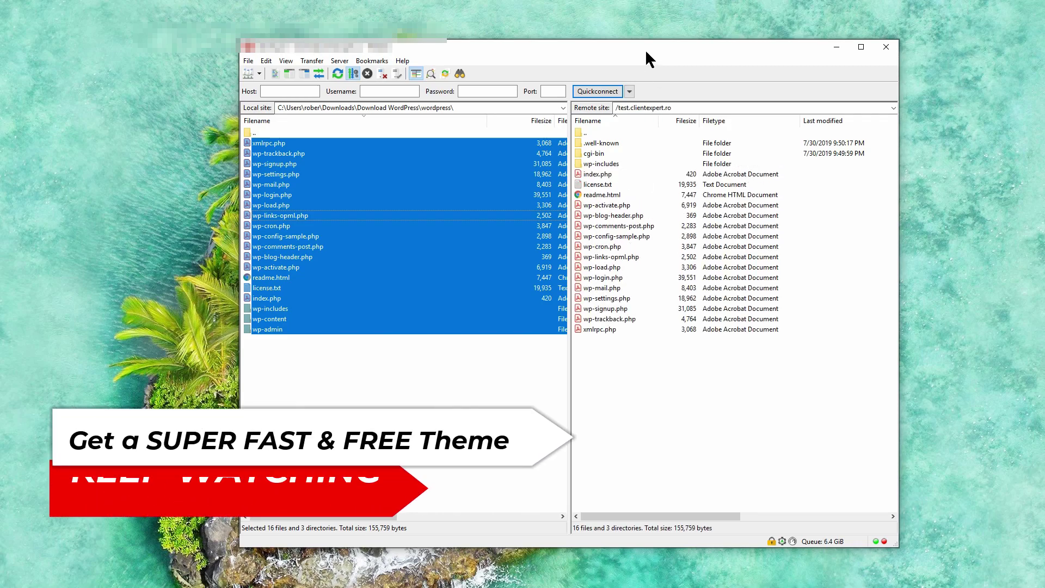
drag(644, 48, 596, 51)
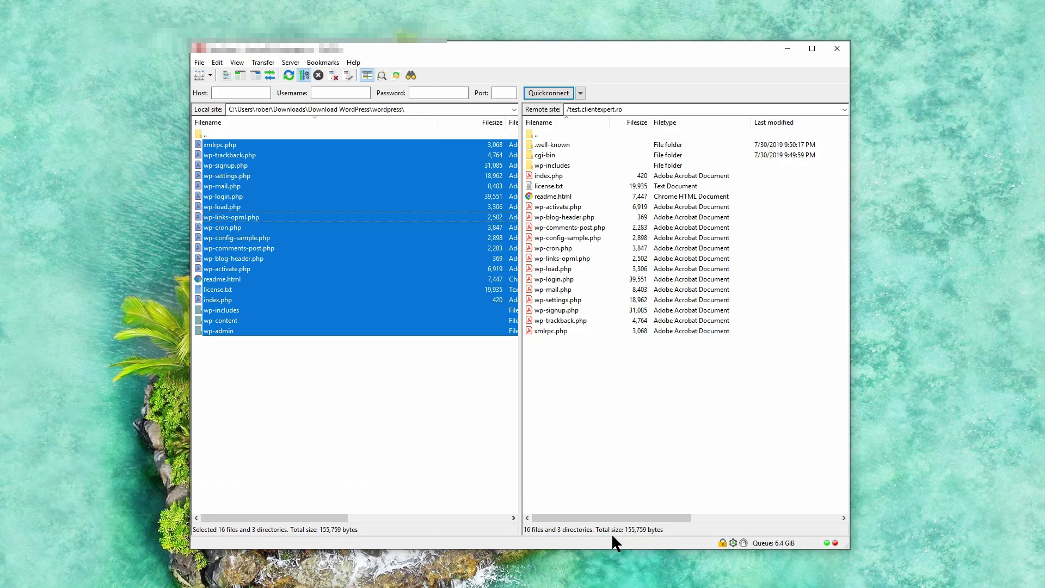
- Browse to test.clientexpert.ro, which redirects to setup-config.php and shows 404 Not Found
click(608, 431)
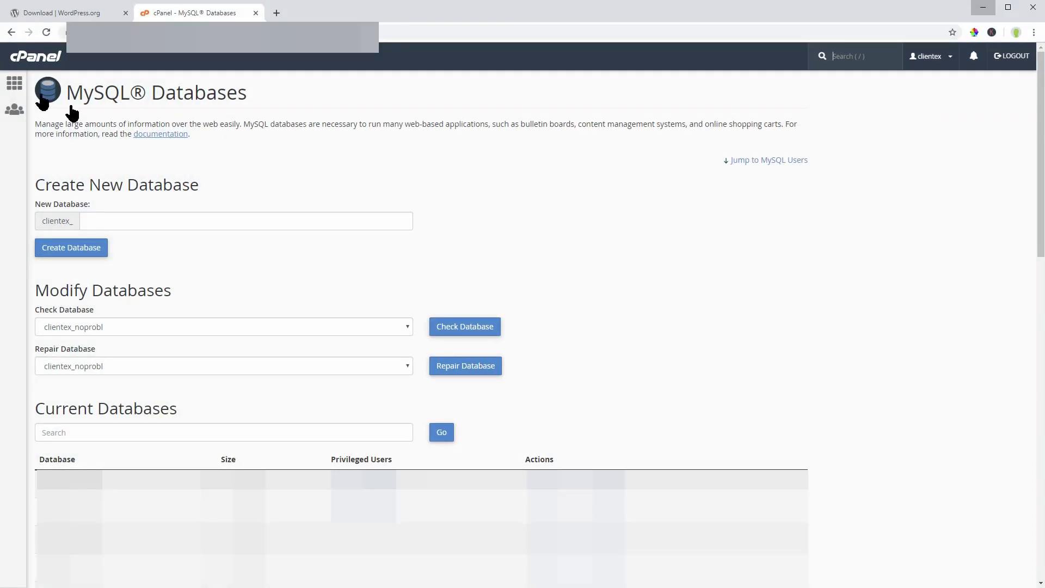
click(270, 31)
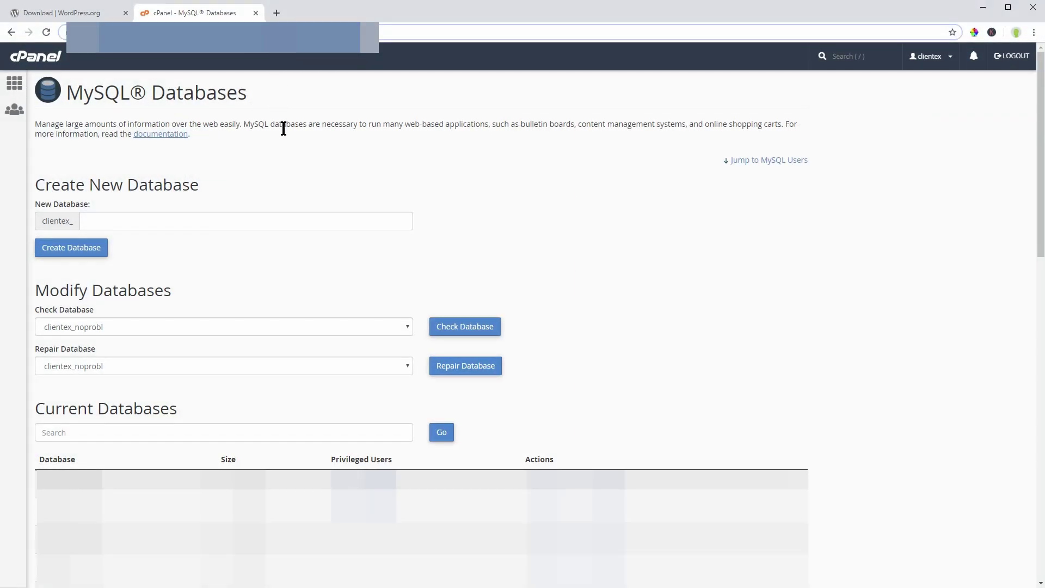
text(test.cli)
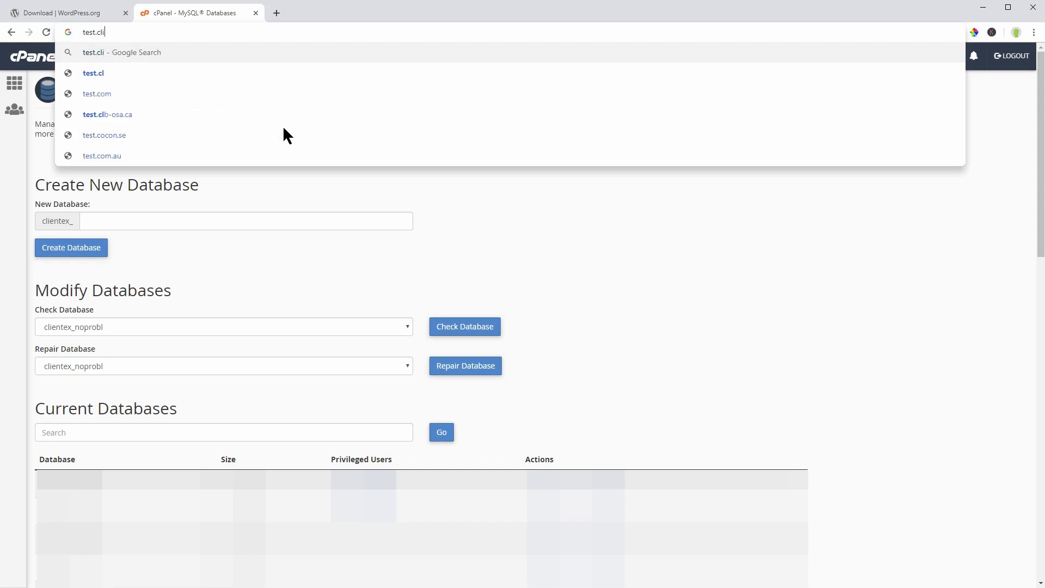
text(entexpert.ro)
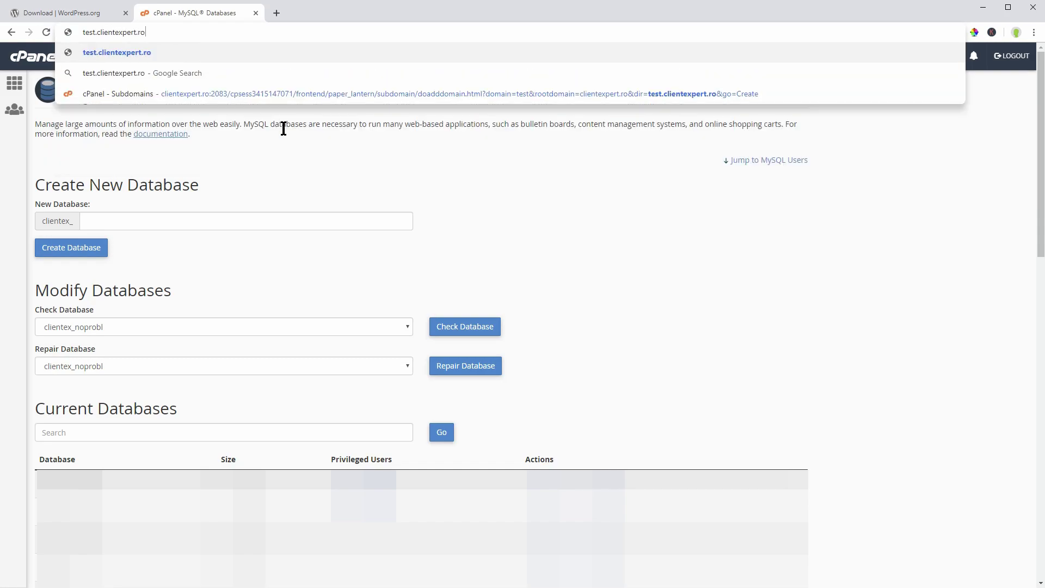
key(Return)
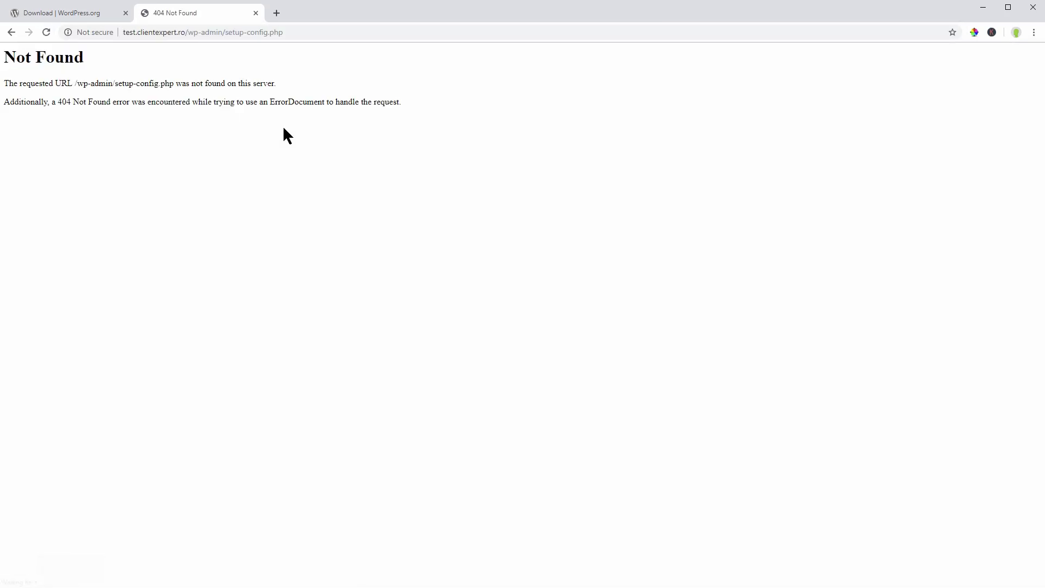
- Reload the 404 page, then create the MySQL database clientex_test in cPanel
click(46, 33)
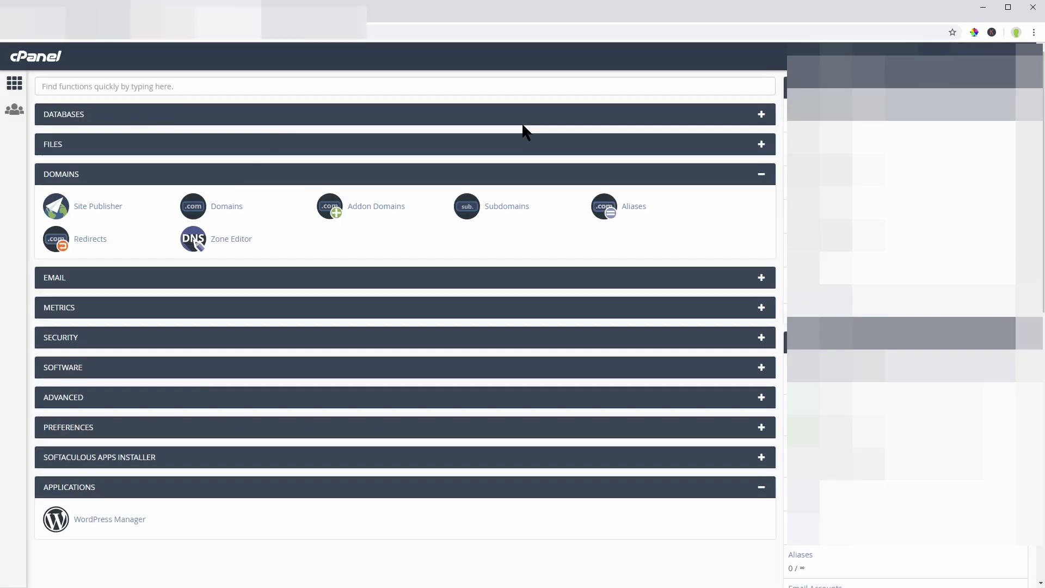
click(758, 121)
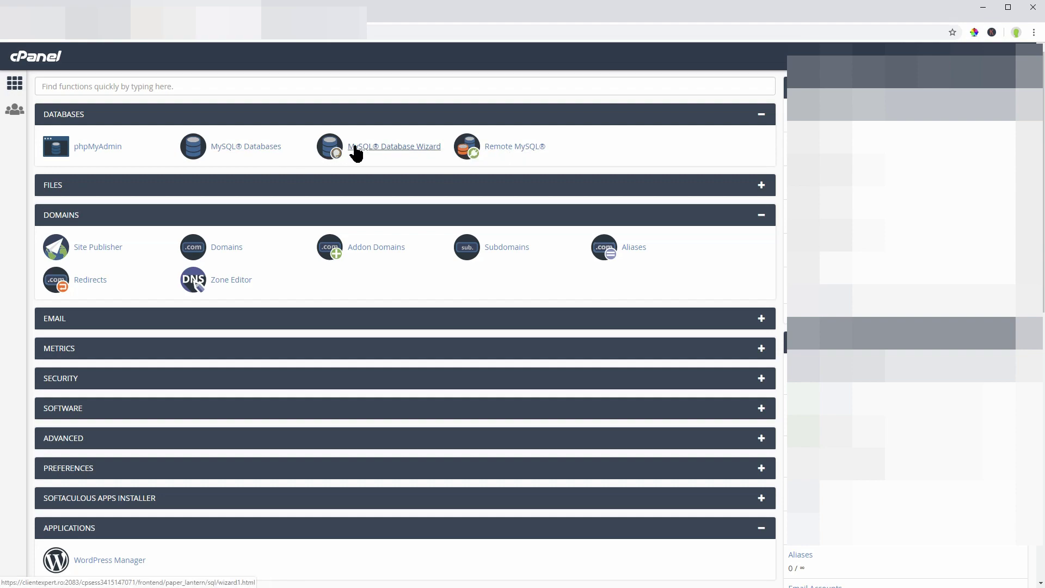
click(260, 147)
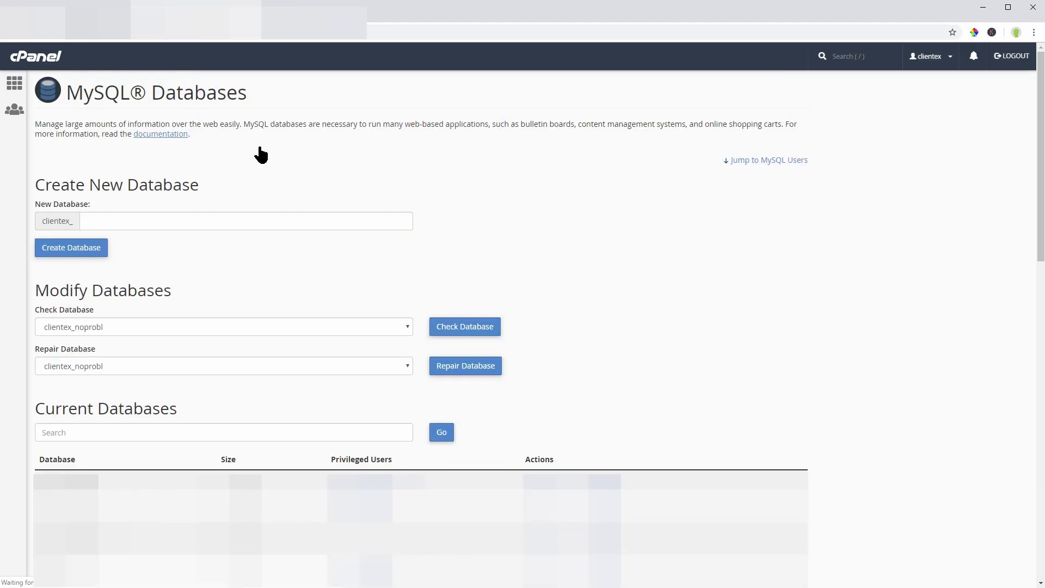
click(127, 219)
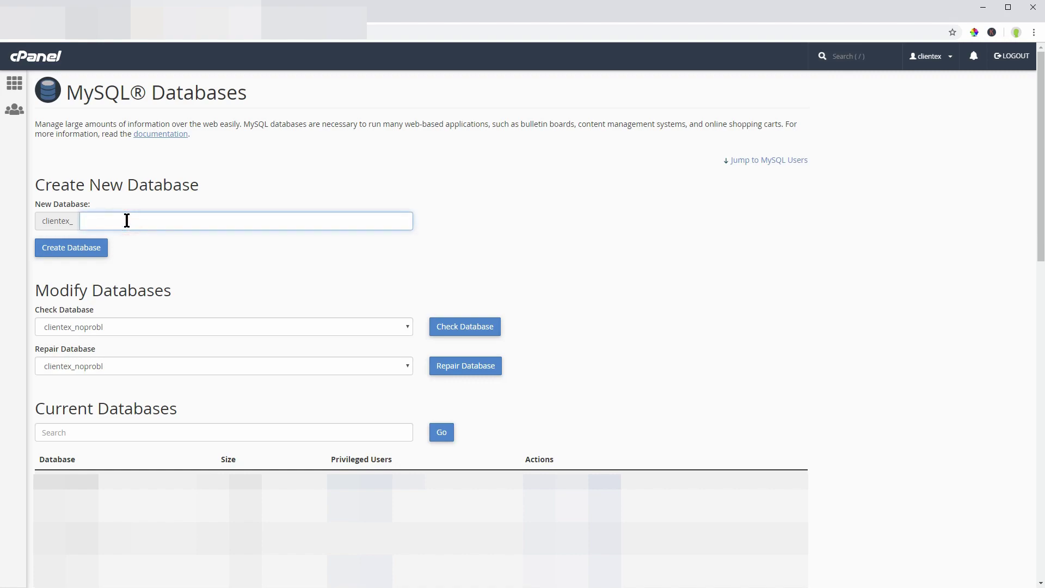
text(test)
click(96, 254)
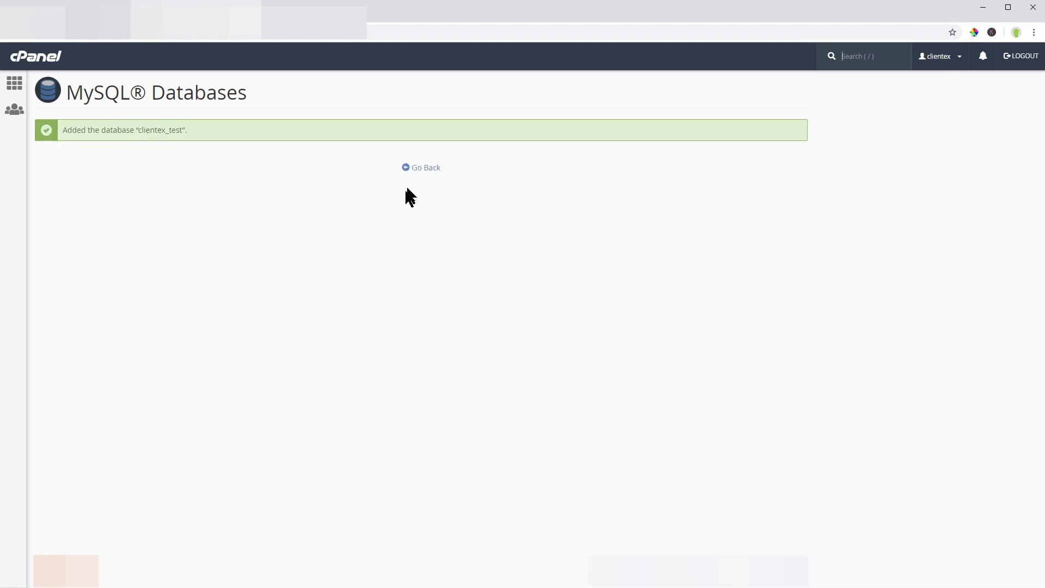
click(423, 168)
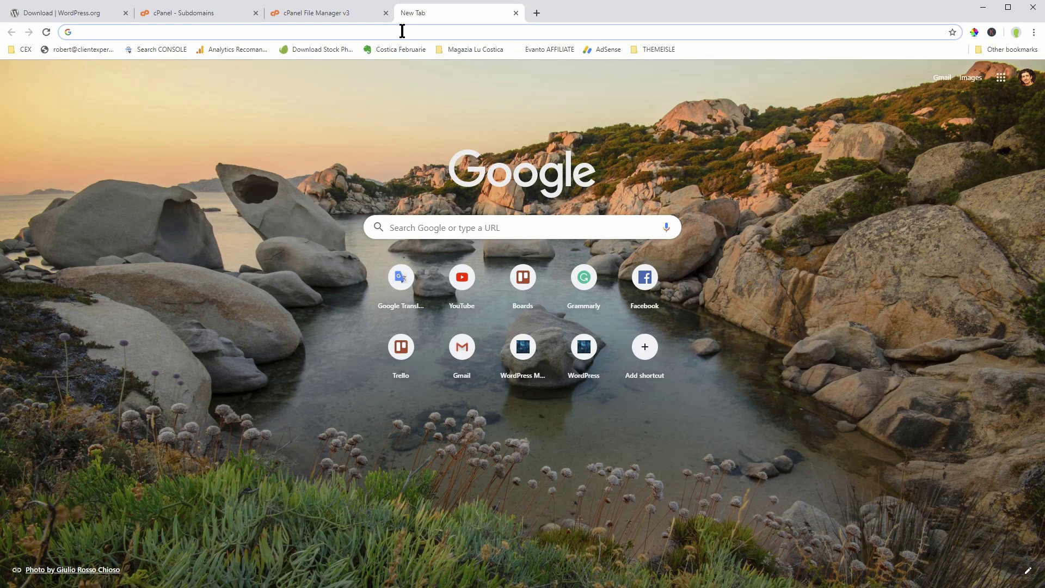
- Load test.clientexpert.ro in the new tab to reach the WordPress language selection
text(test)
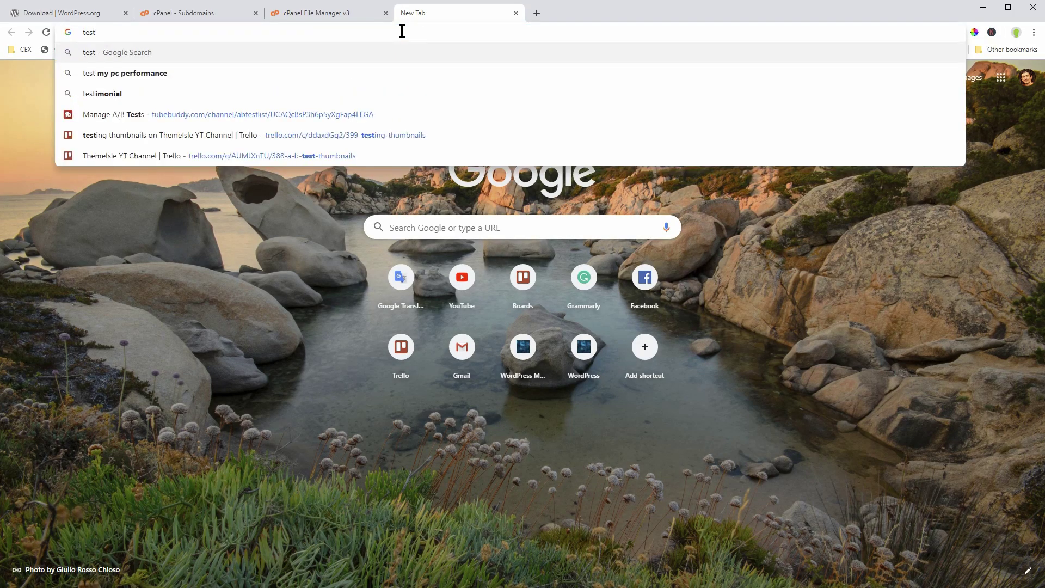
text(.cli)
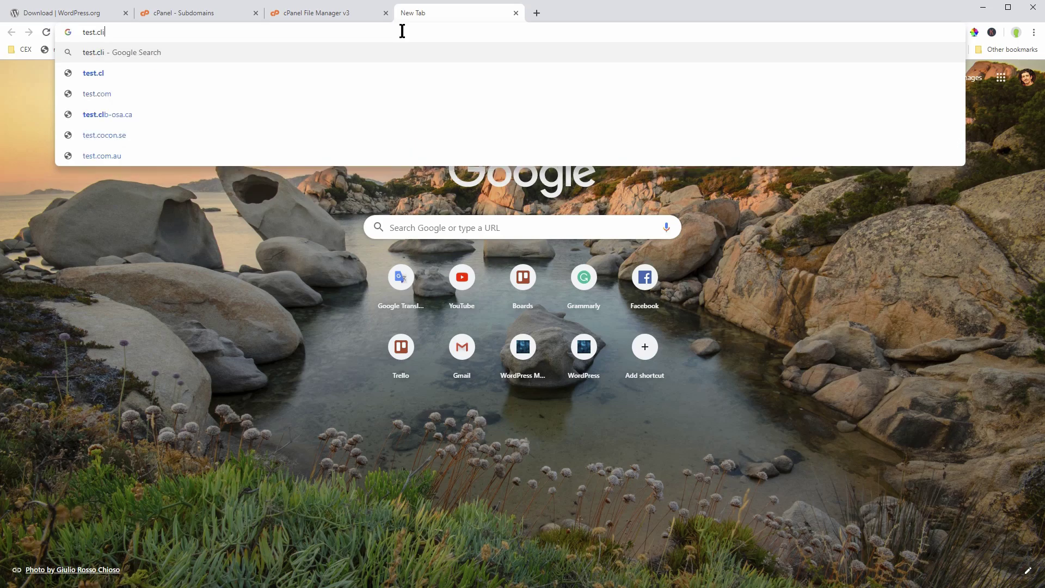
text(entexpert.ro)
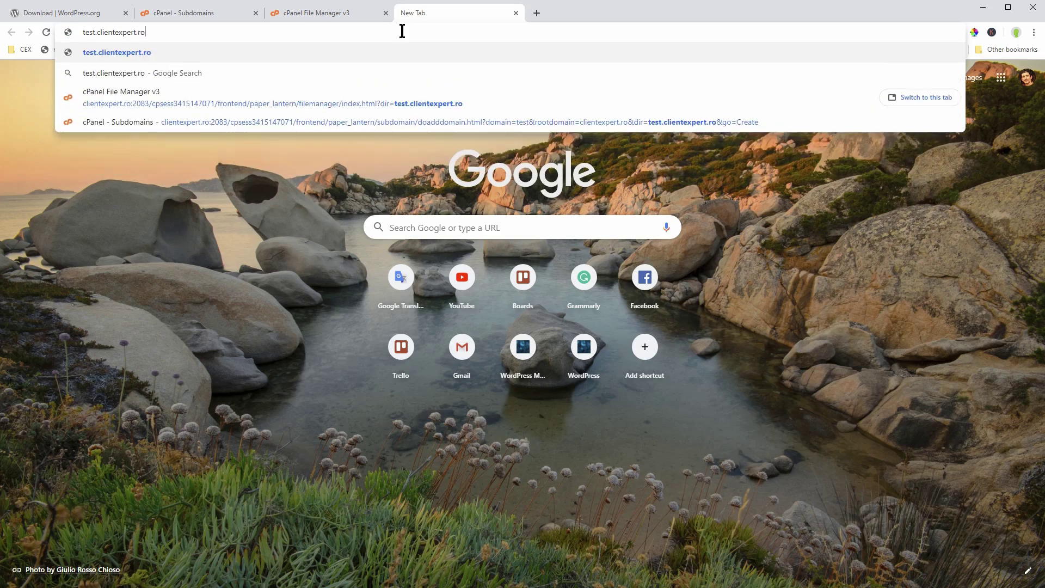
key(Return)
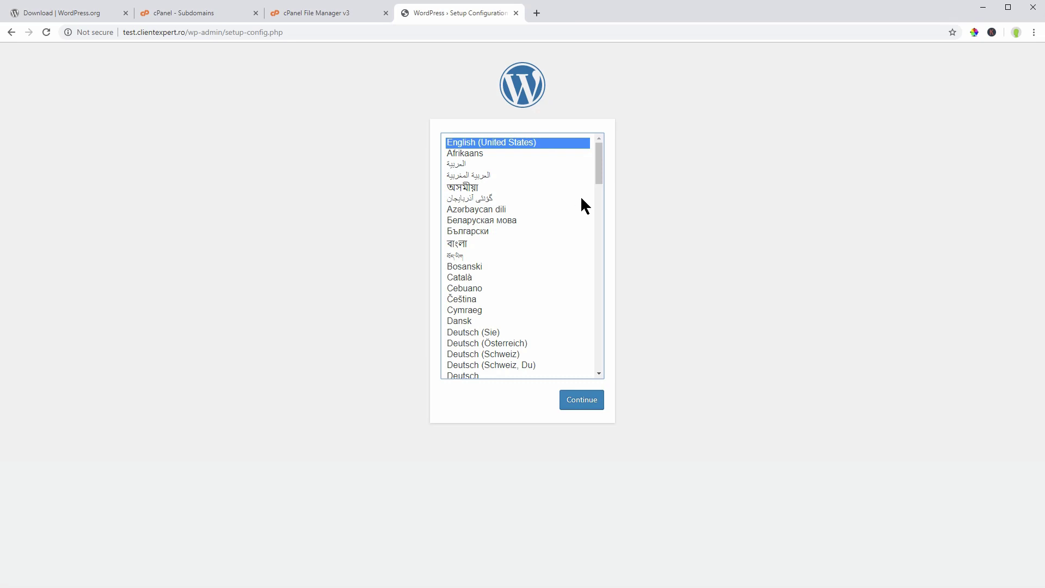
drag(598, 177, 603, 220)
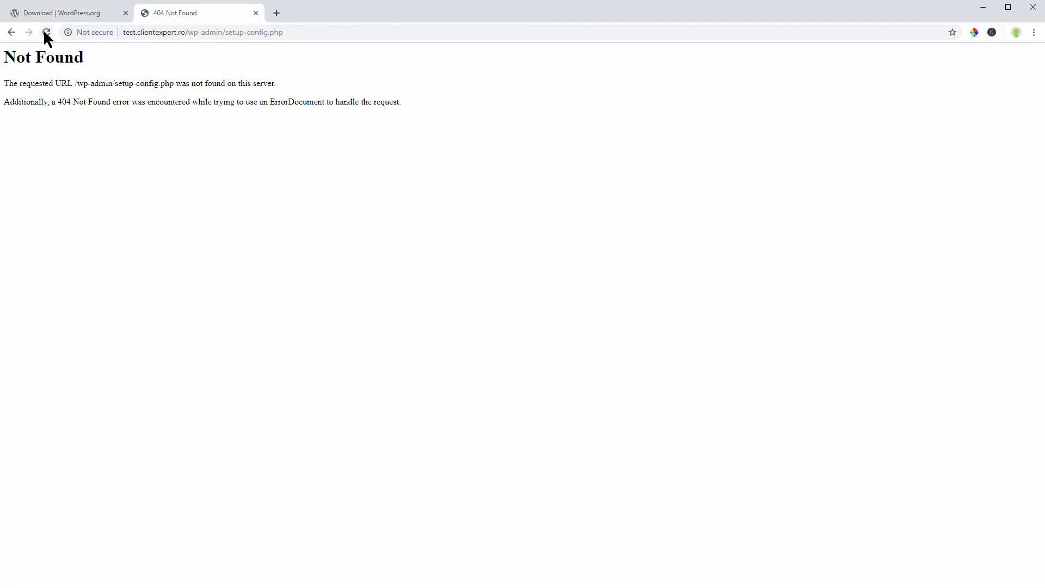
click(47, 32)
click(46, 33)
click(46, 32)
click(44, 30)
click(45, 32)
click(44, 30)
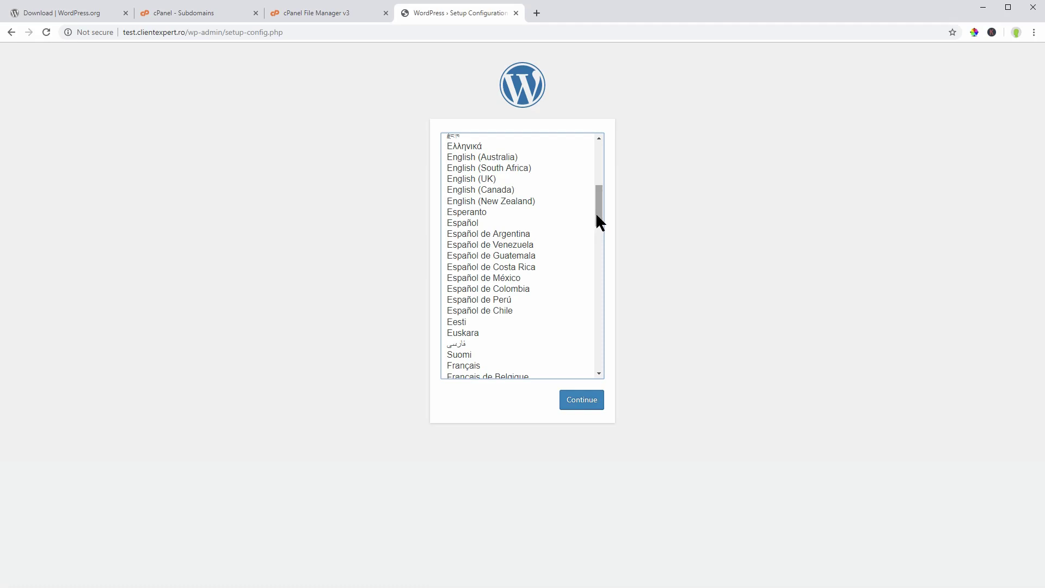
drag(596, 213, 618, 140)
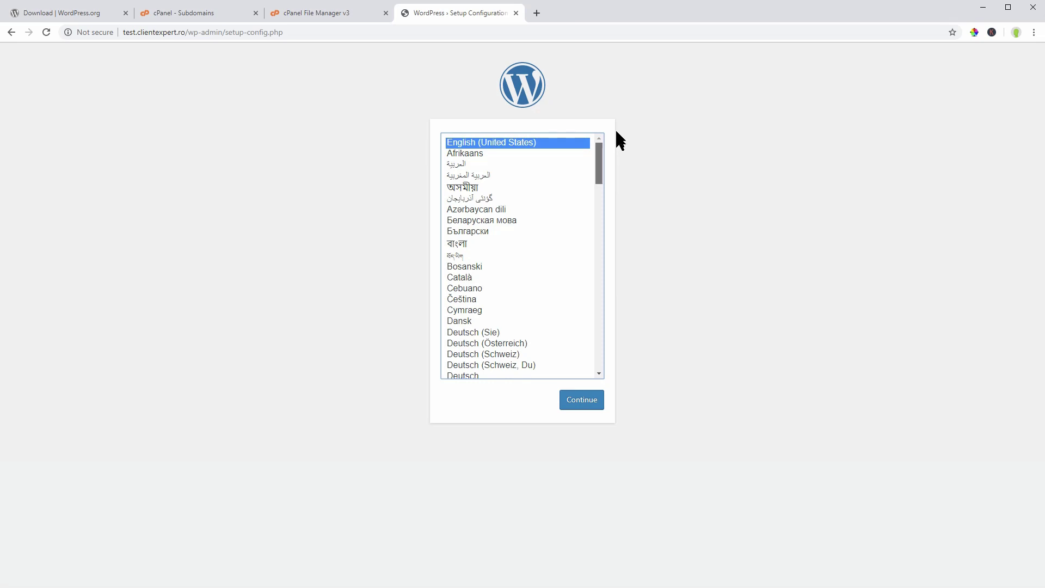
- Keep English, then submit the database name, username, password and host
click(584, 406)
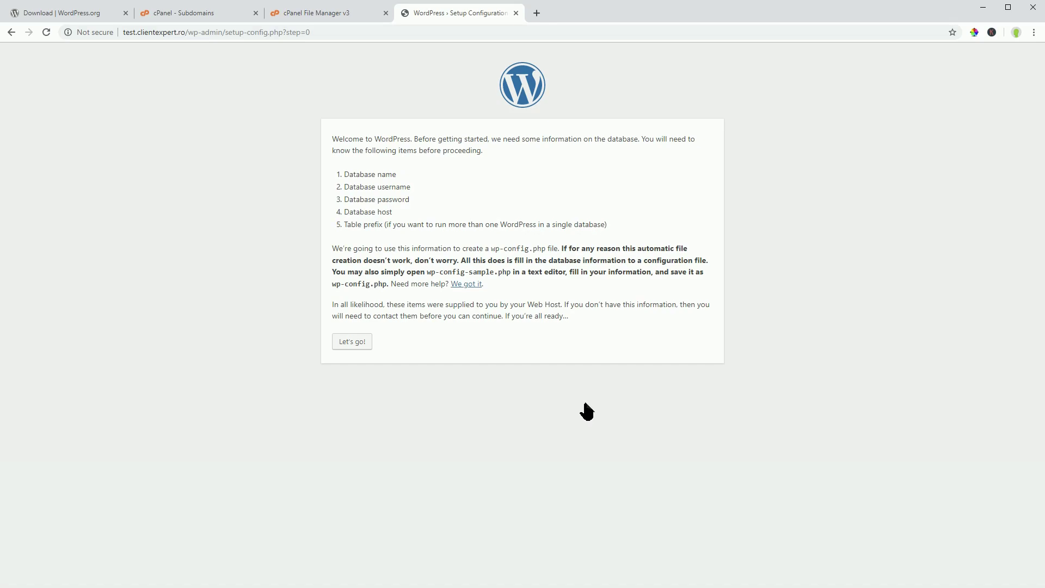
click(358, 343)
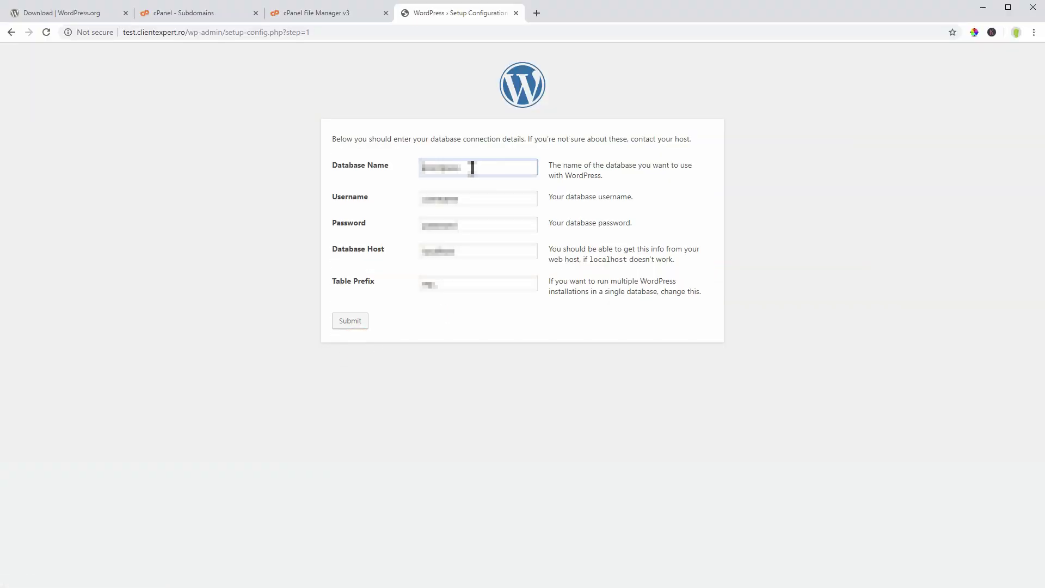
drag(472, 168, 402, 168)
text(cl)
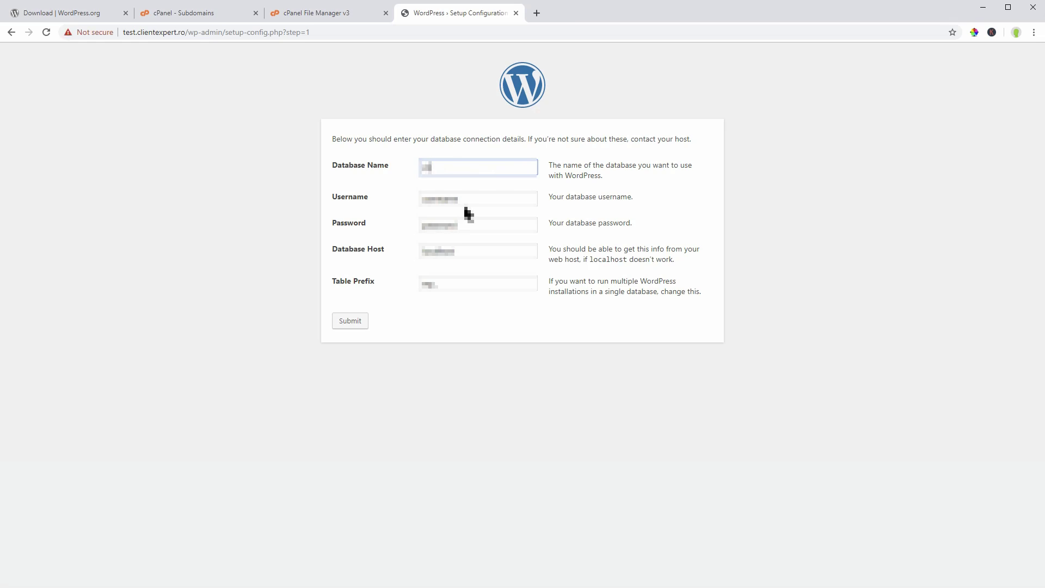
text(ient)
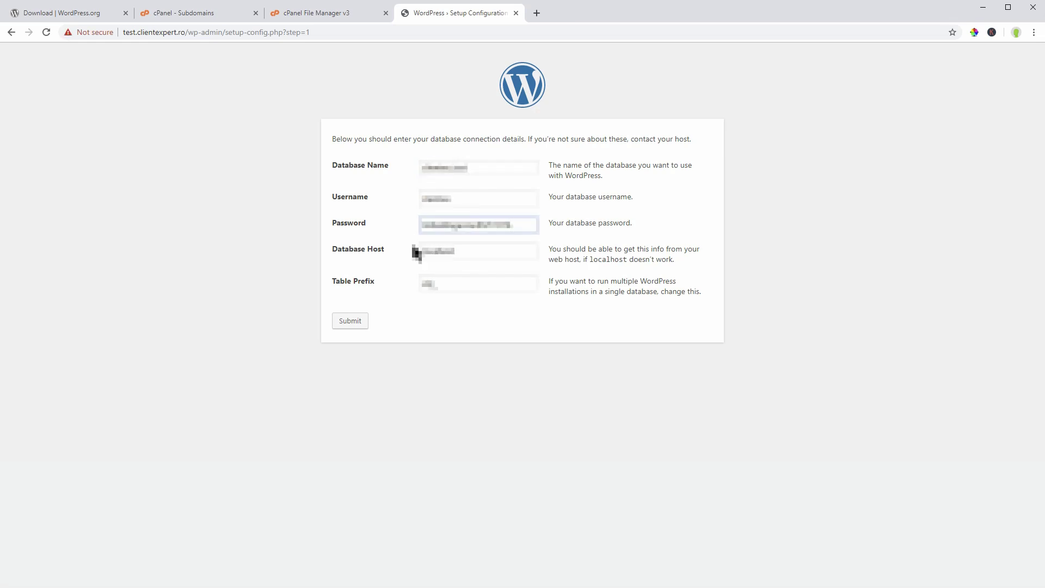
click(359, 321)
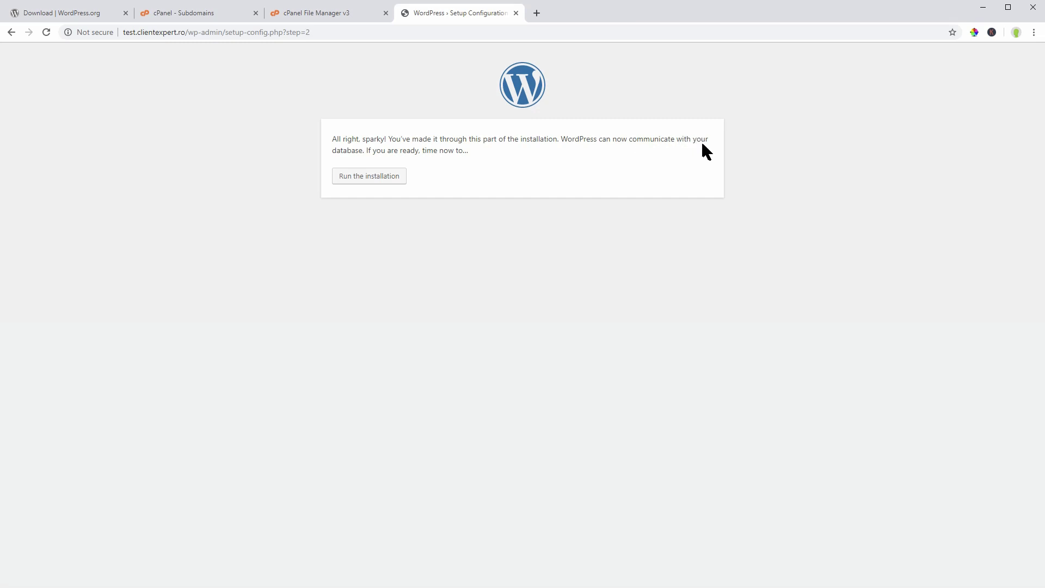
- Install WordPress with site title 'Download WordPress' and username 'admin', then proceed to Log In
click(369, 178)
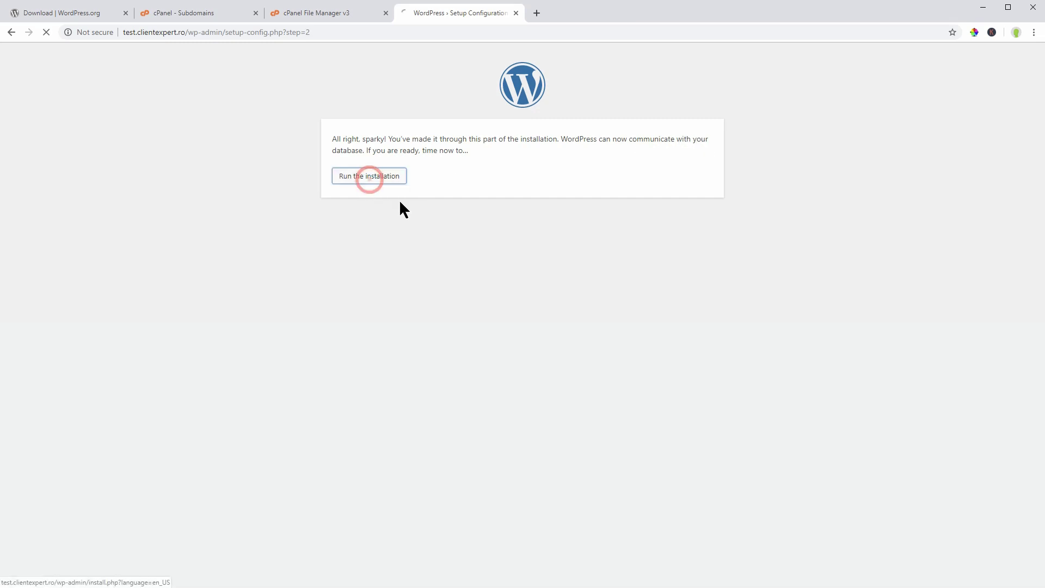
click(492, 266)
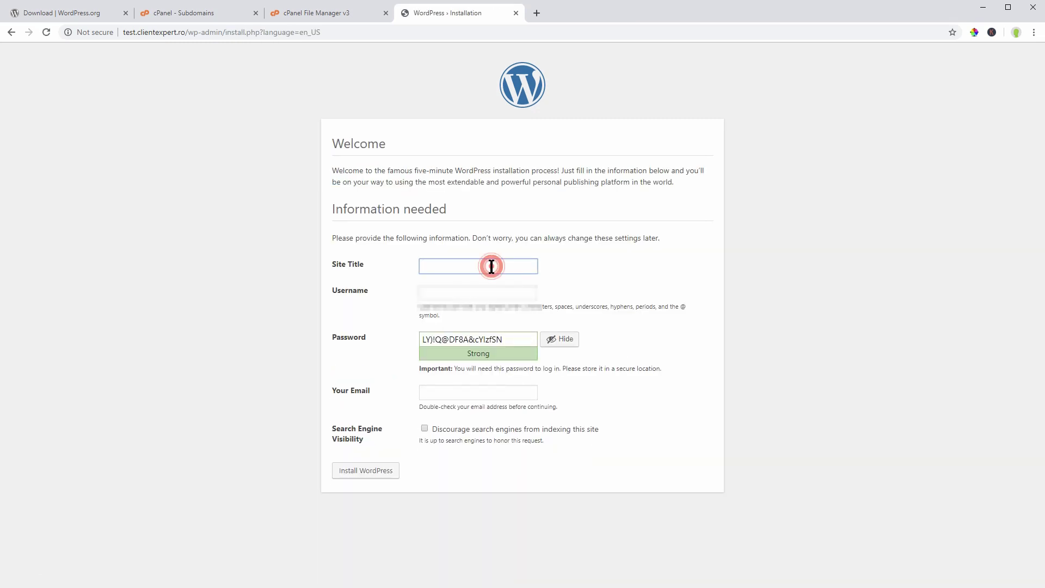
text(Te)
click(482, 293)
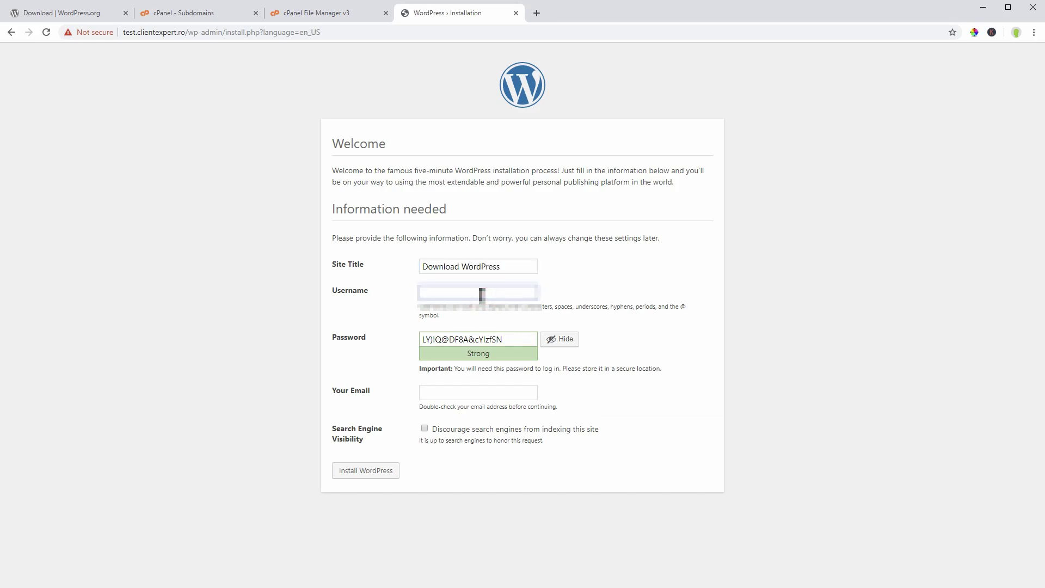
text(admin)
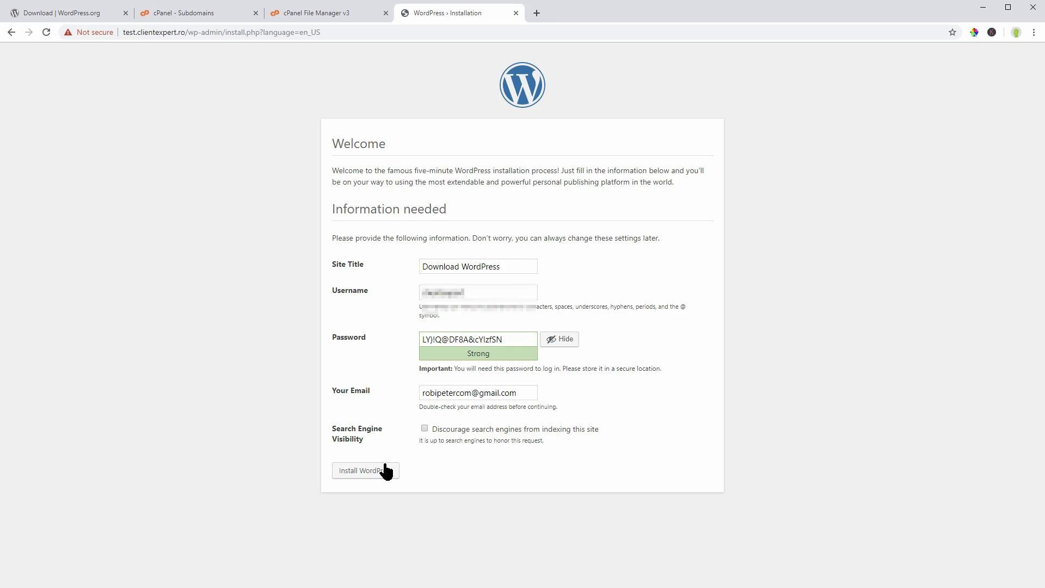
click(381, 467)
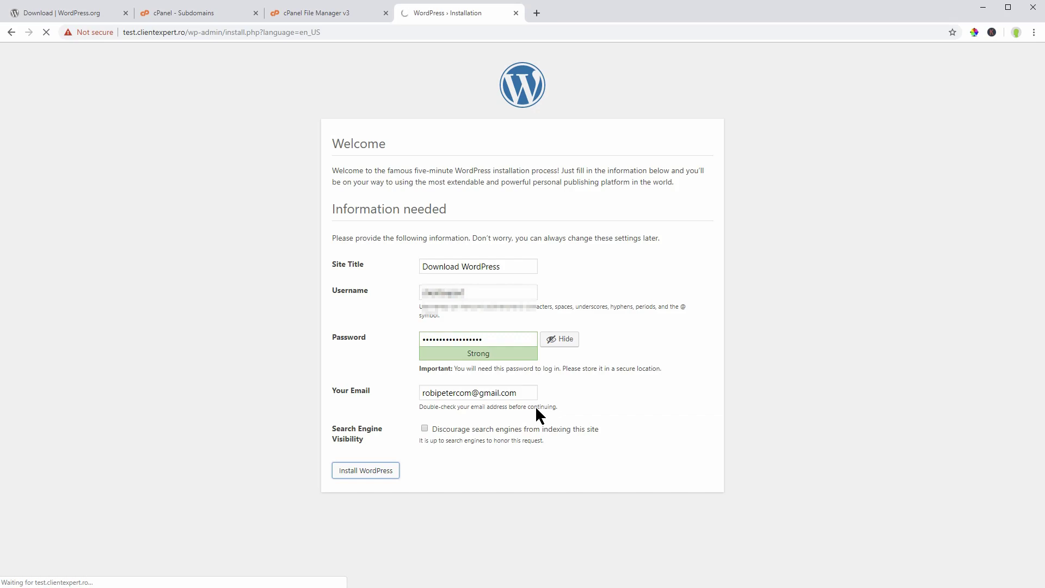
click(350, 259)
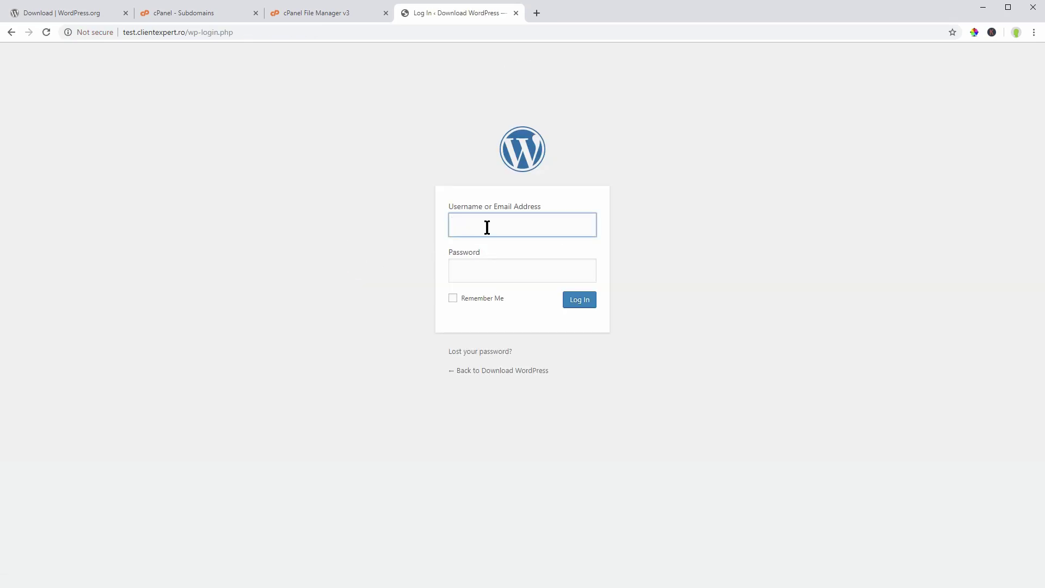
- Log in to the WordPress dashboard with the saved login details
click(485, 226)
click(500, 252)
click(574, 301)
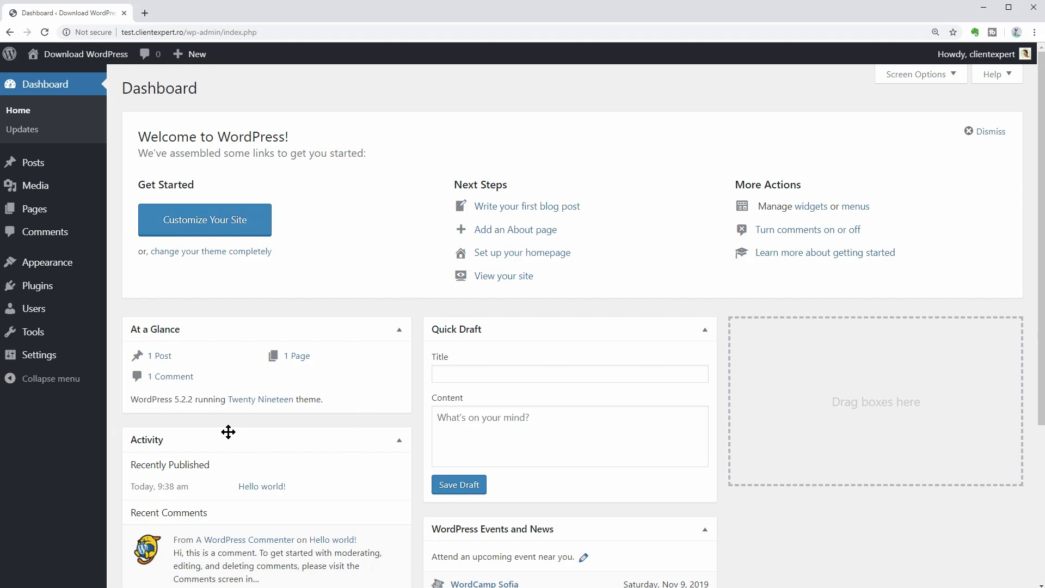
- Move the Events and News box into the empty third column and dismiss the Welcome panel
mouse_move(99, 167)
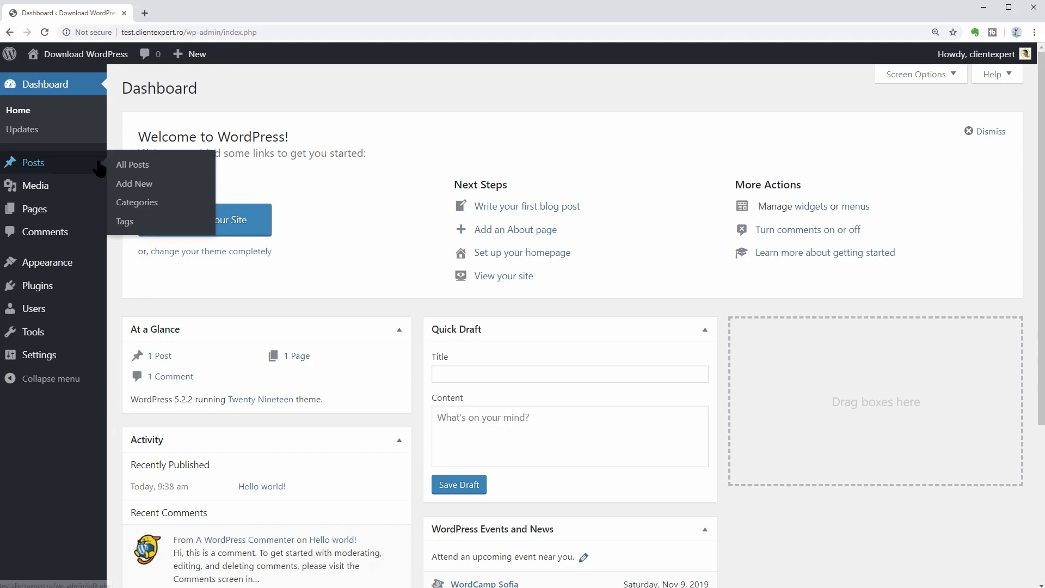
mouse_move(91, 196)
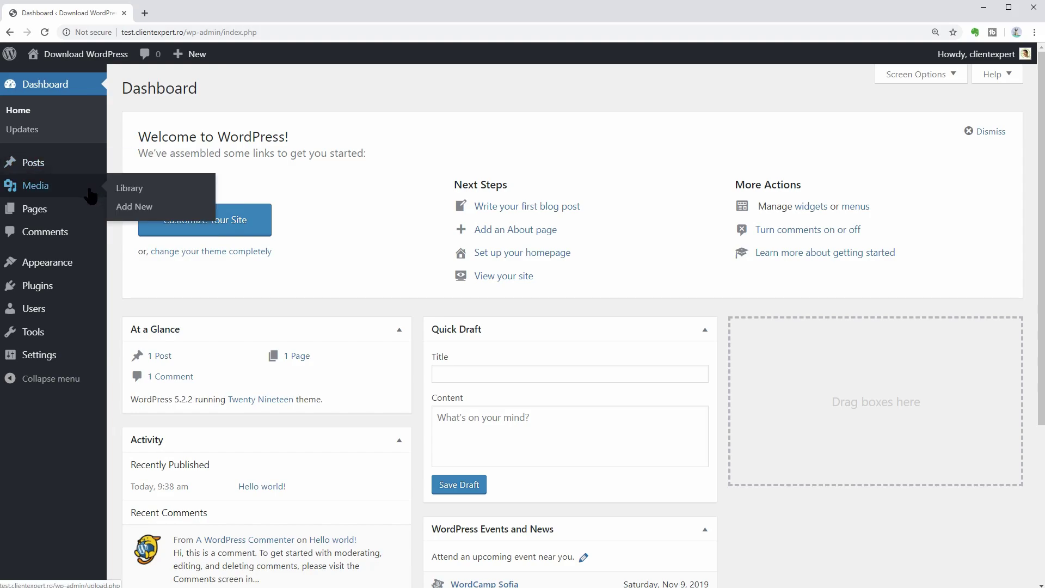
mouse_move(88, 215)
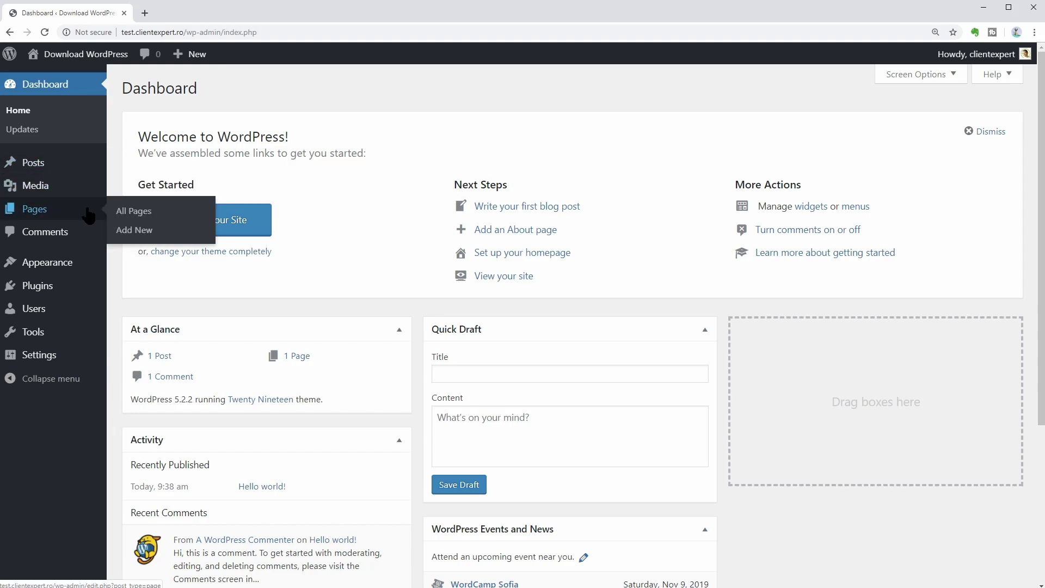
mouse_move(83, 276)
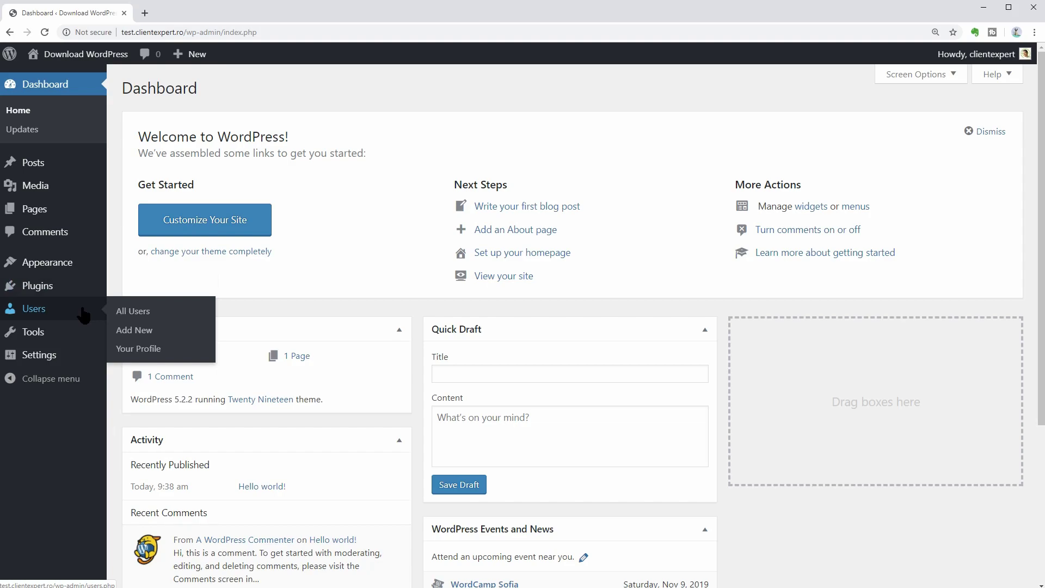
mouse_move(82, 354)
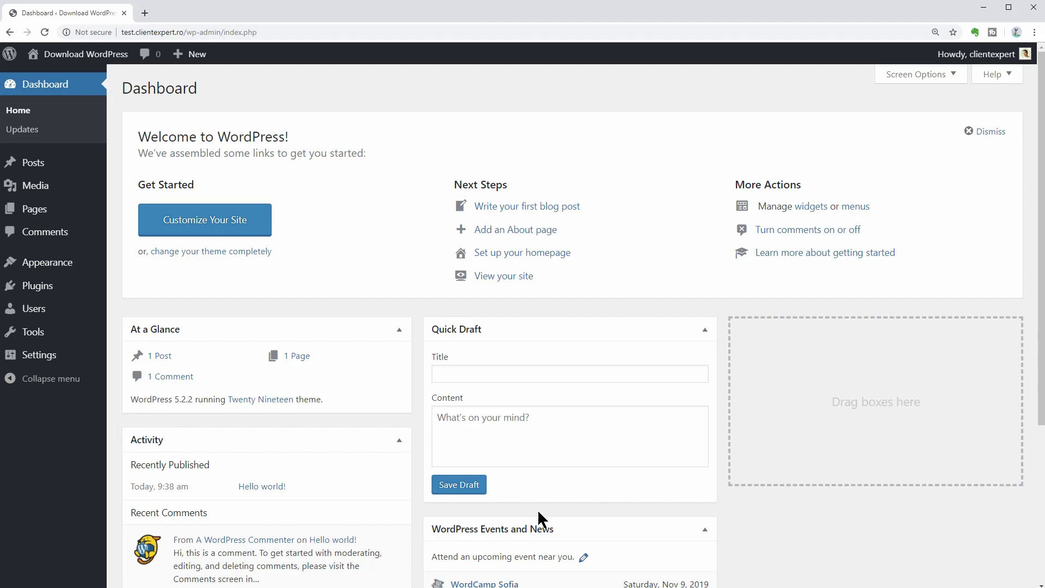
drag(561, 527, 875, 322)
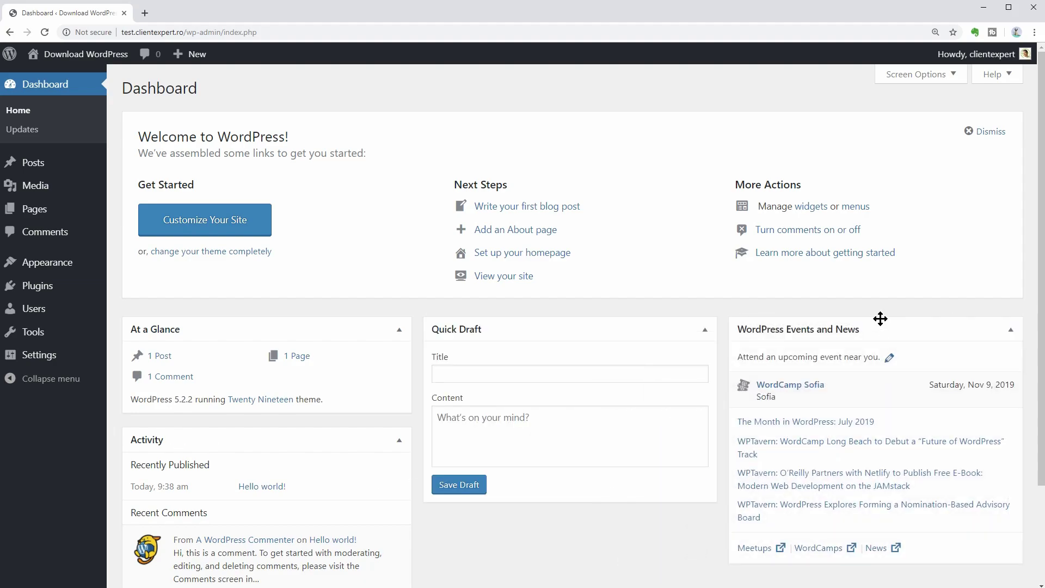
click(981, 132)
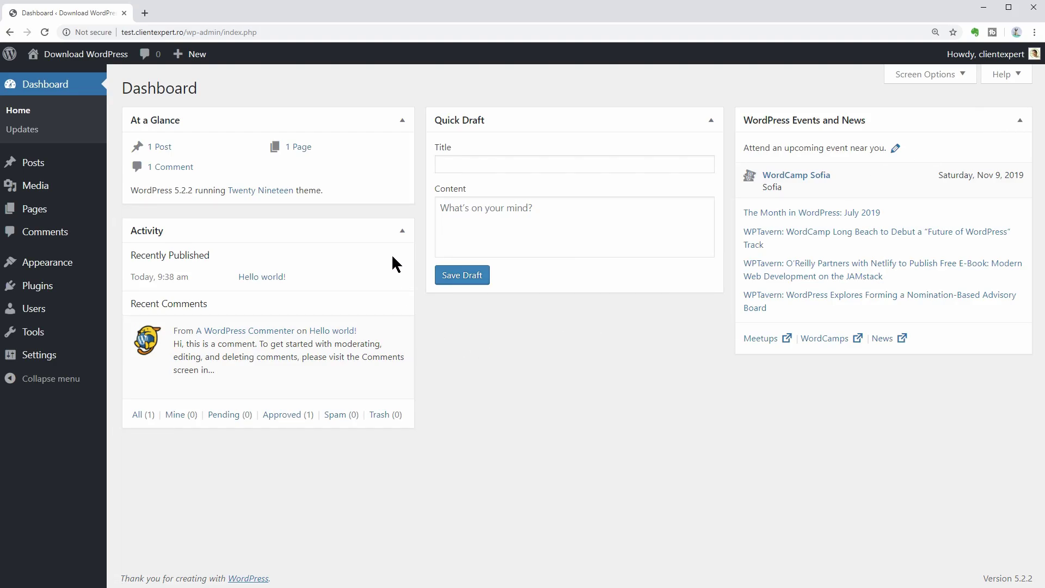
mouse_move(75, 60)
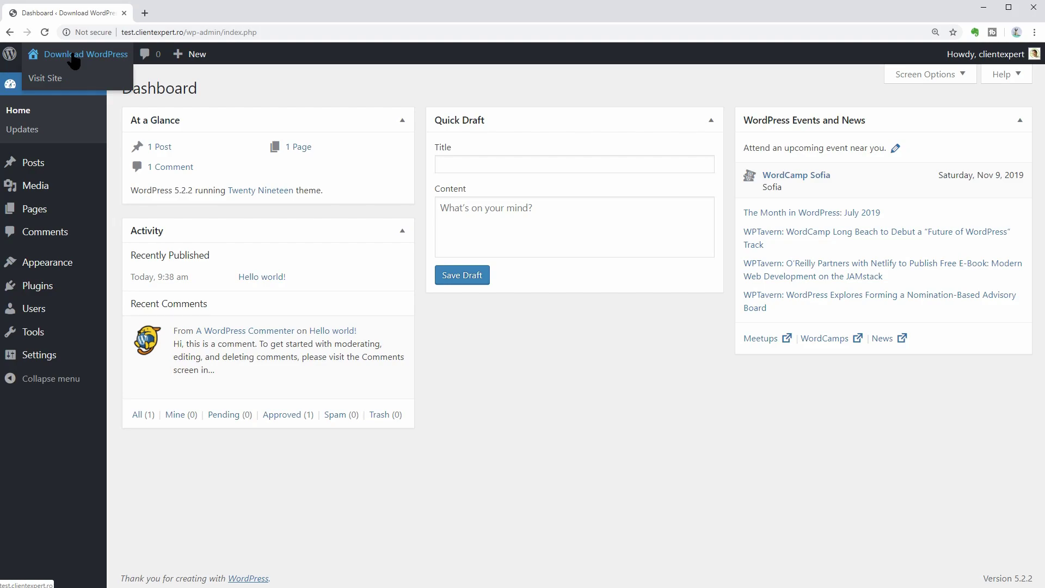
click(51, 80)
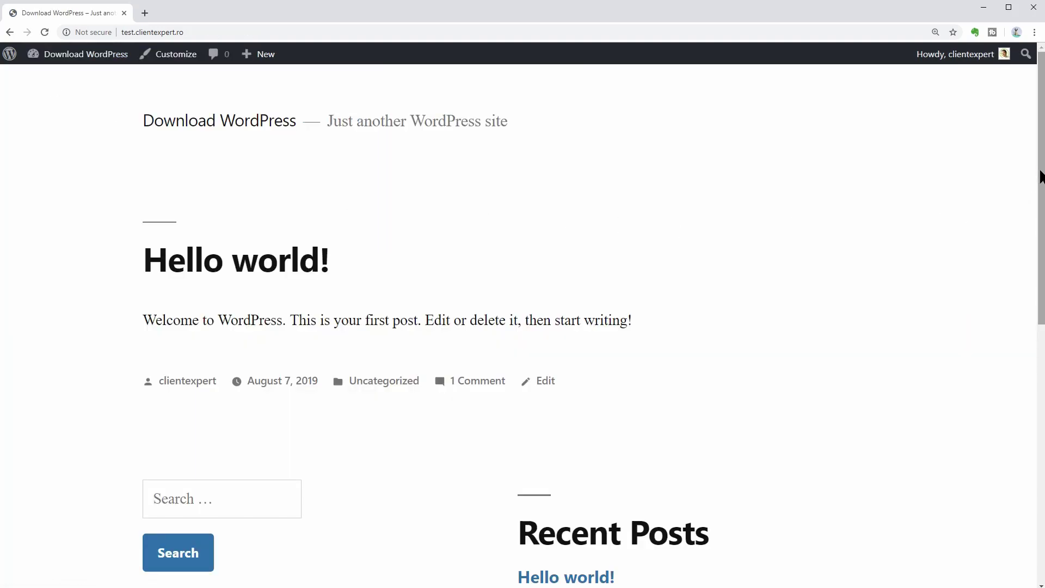
drag(1039, 170, 1041, 334)
click(594, 275)
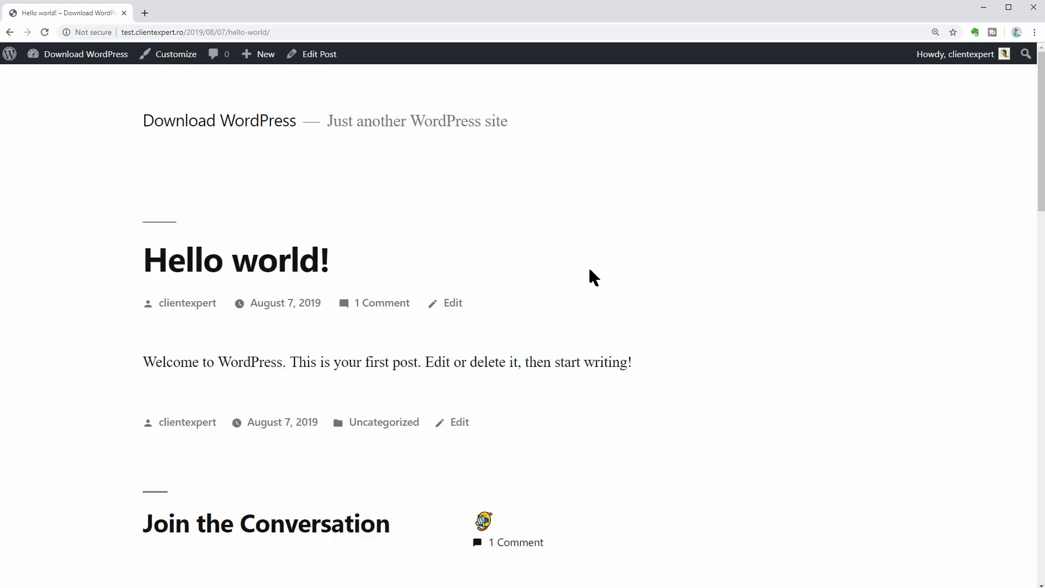
mouse_move(106, 66)
click(50, 80)
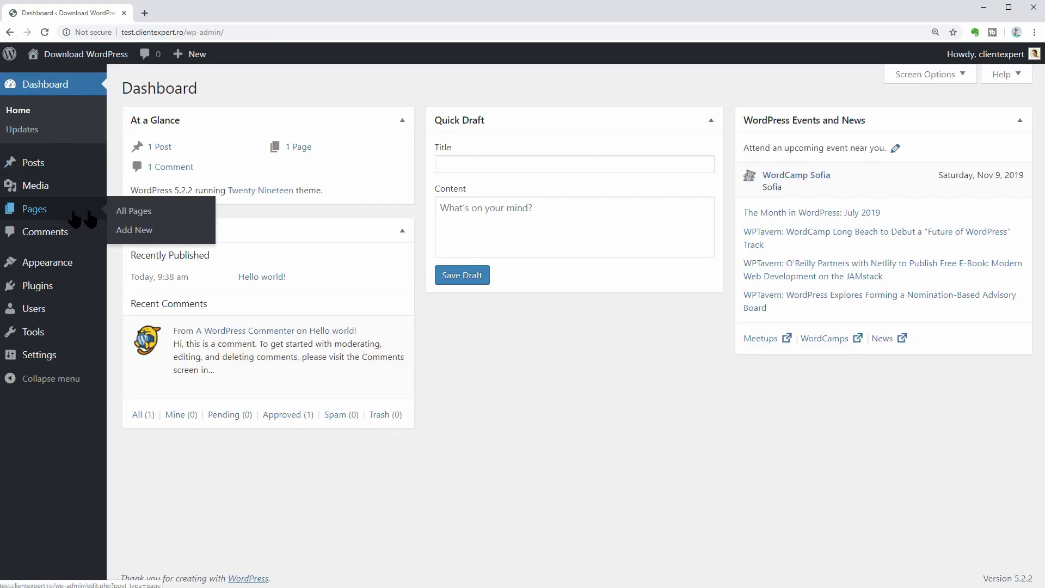
click(129, 220)
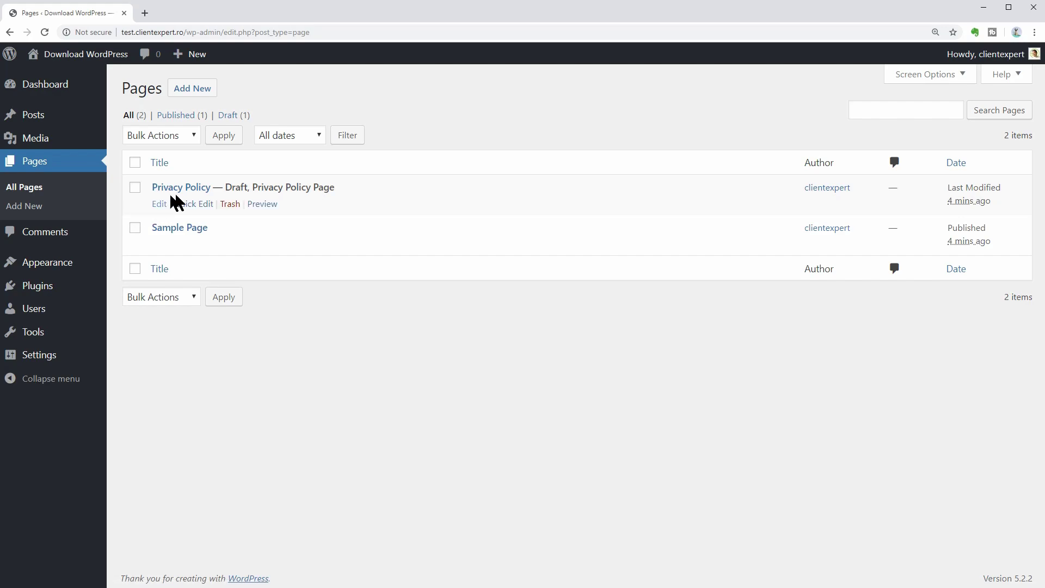
mouse_move(176, 240)
click(258, 245)
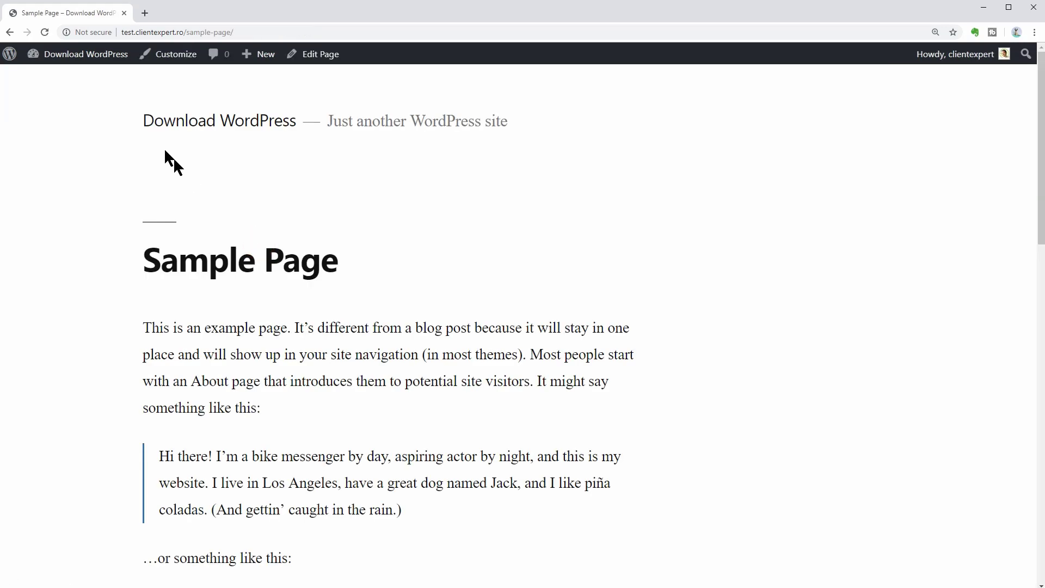
mouse_move(95, 59)
click(67, 77)
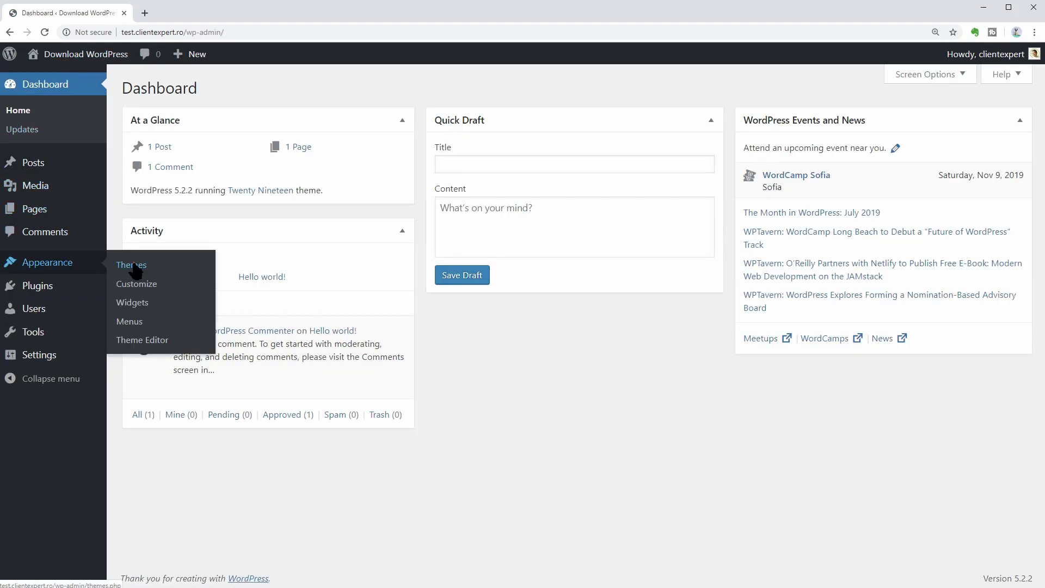
- Search the theme directory for 'neve', then install and activate the Neve theme
click(131, 265)
click(252, 89)
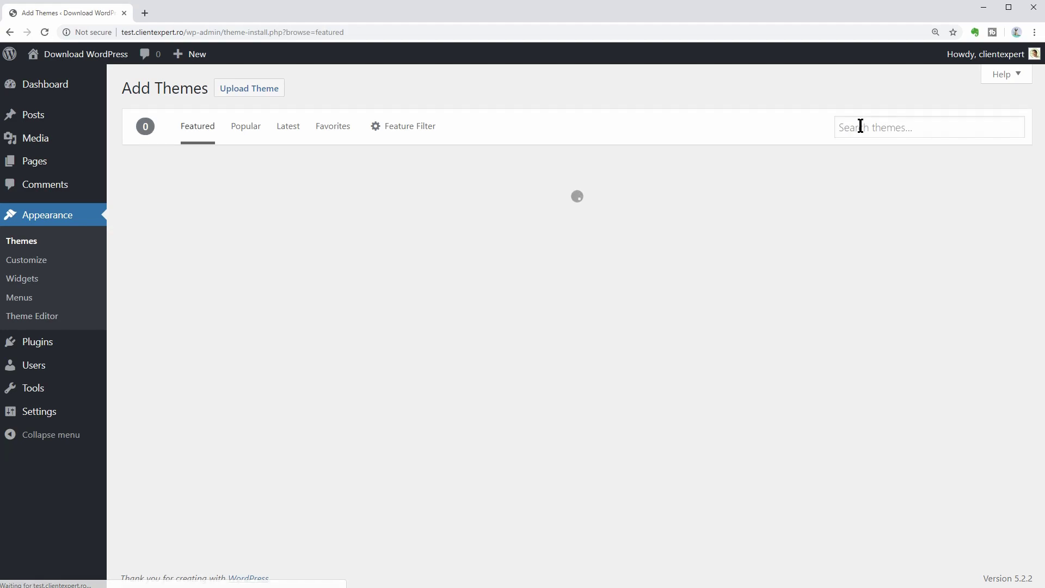
click(858, 126)
text(neve)
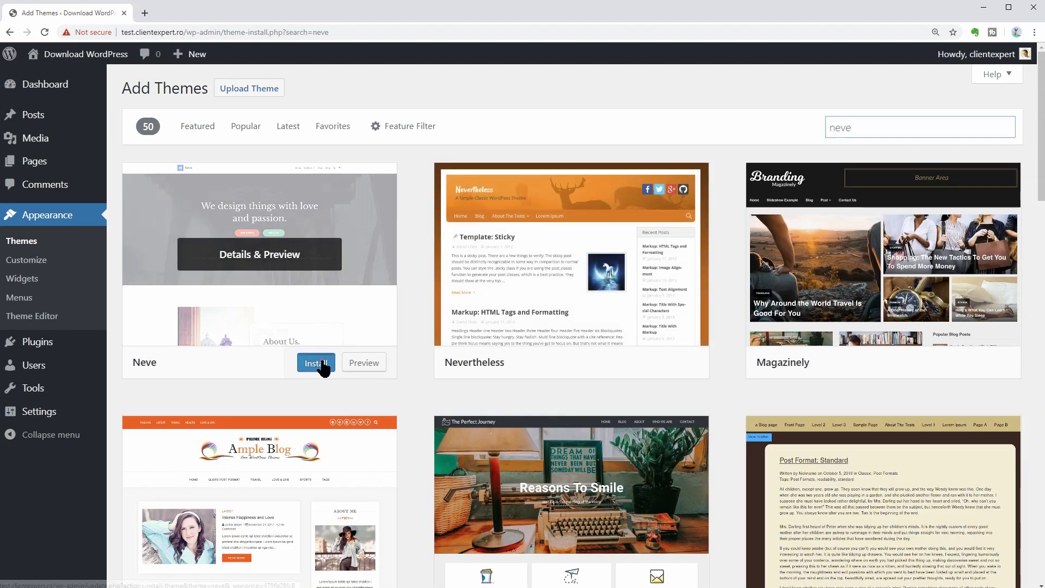
click(325, 366)
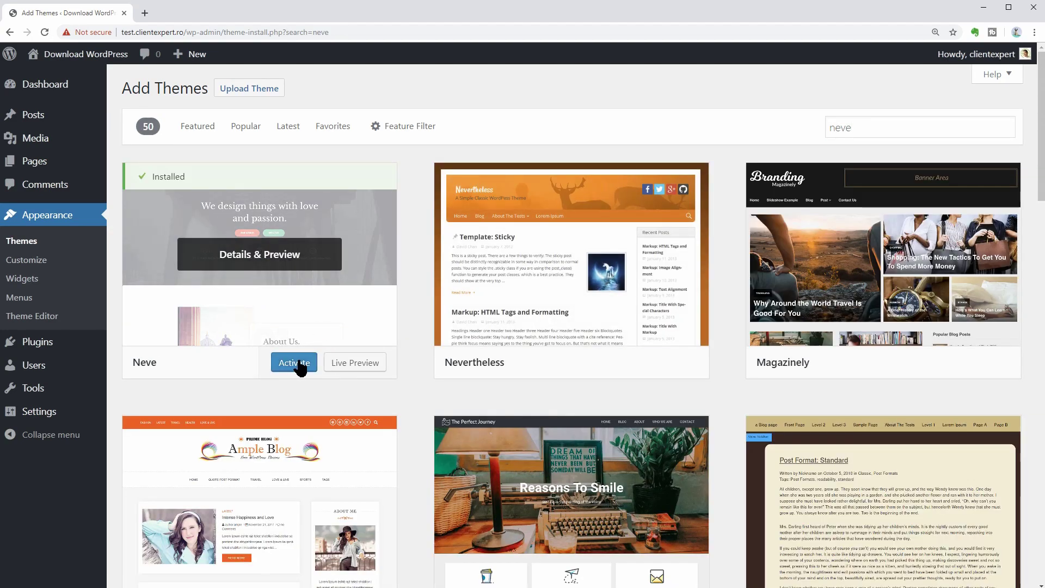
click(300, 367)
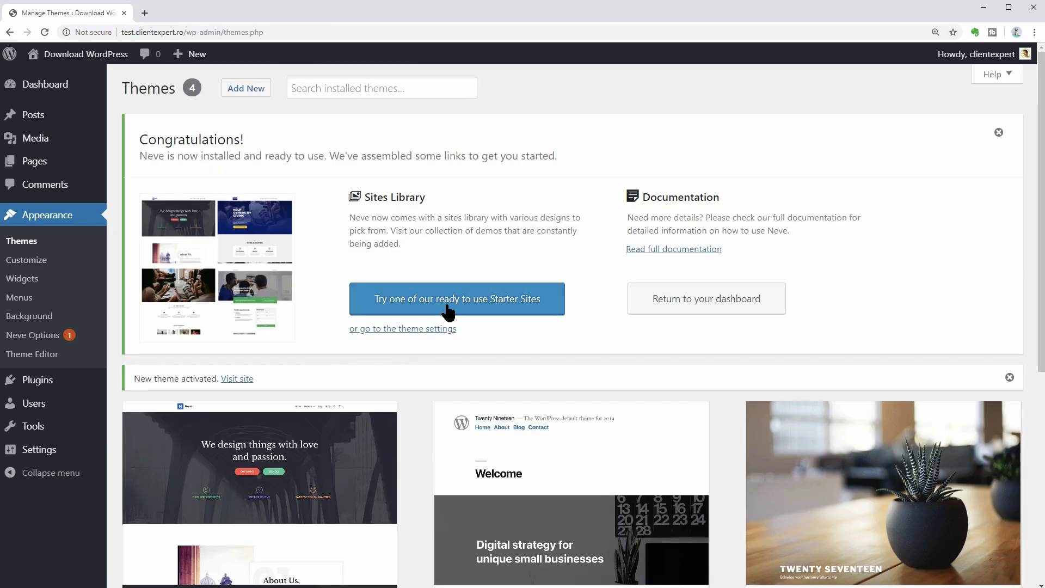
- Open Neve's starter sites library, preview the Original site and bring up its import options
click(444, 302)
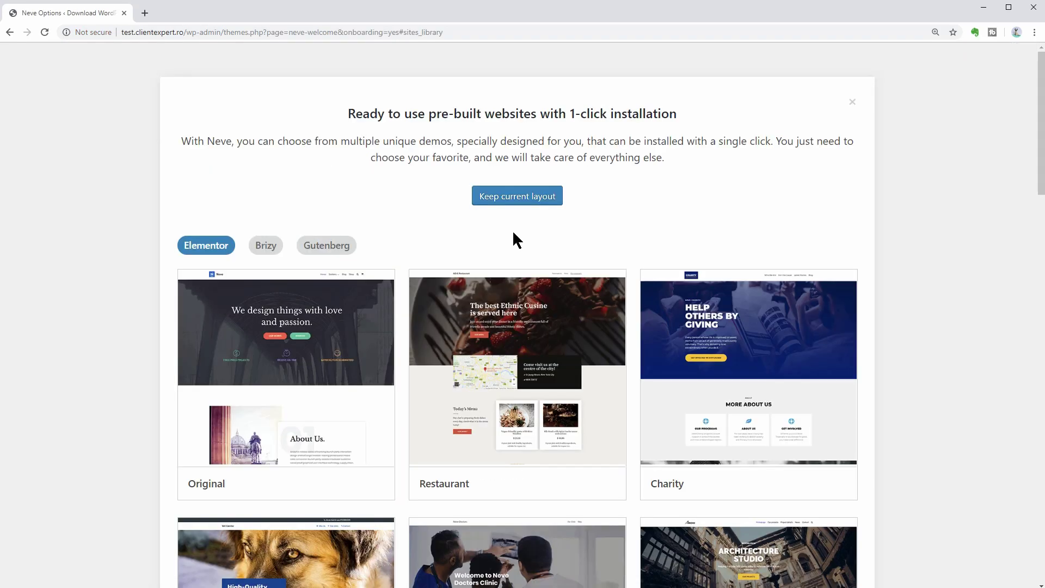
drag(1040, 134, 1042, 277)
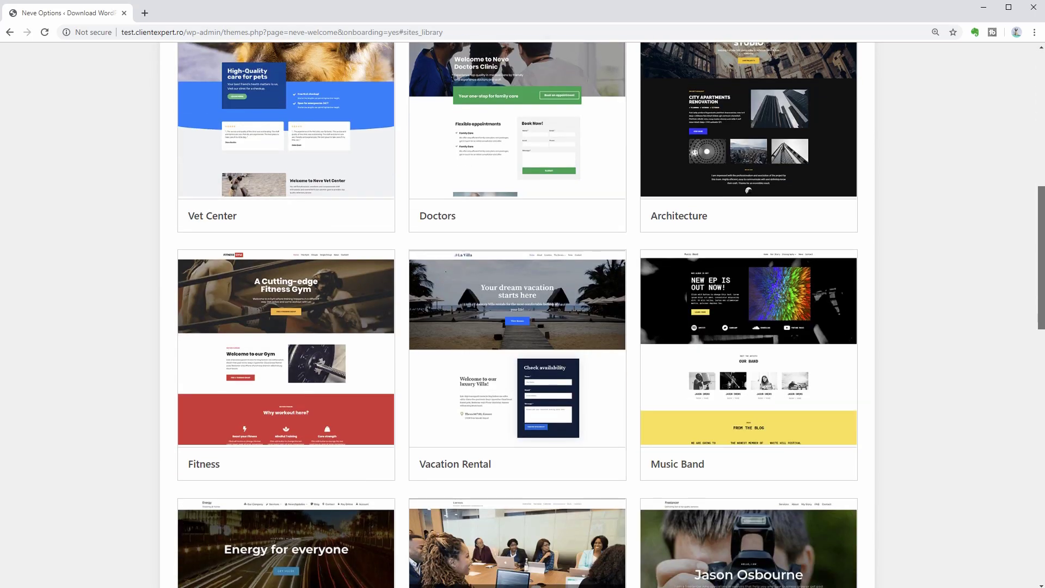
scroll(381, 218, up, 6)
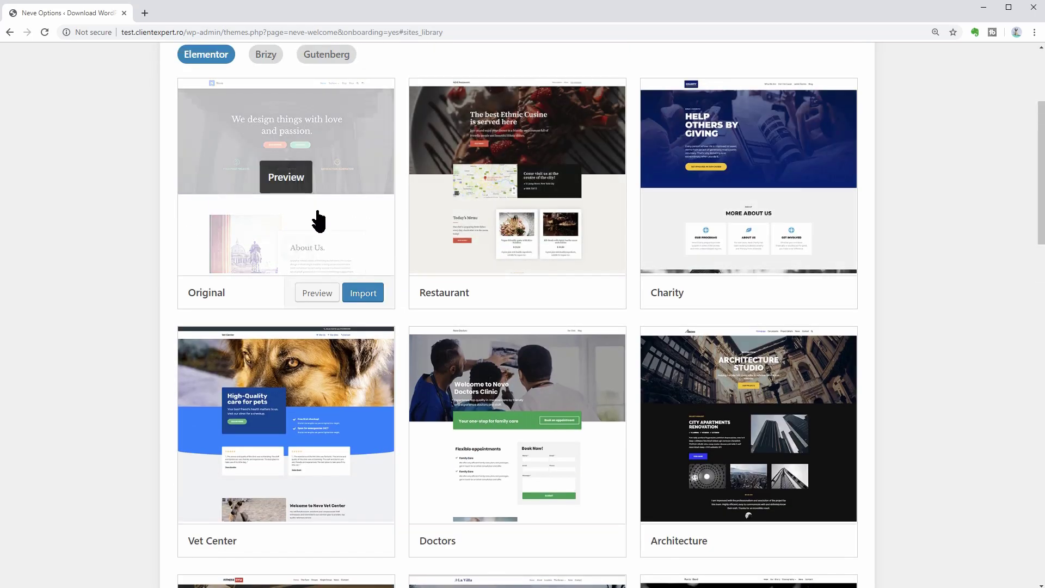
click(320, 293)
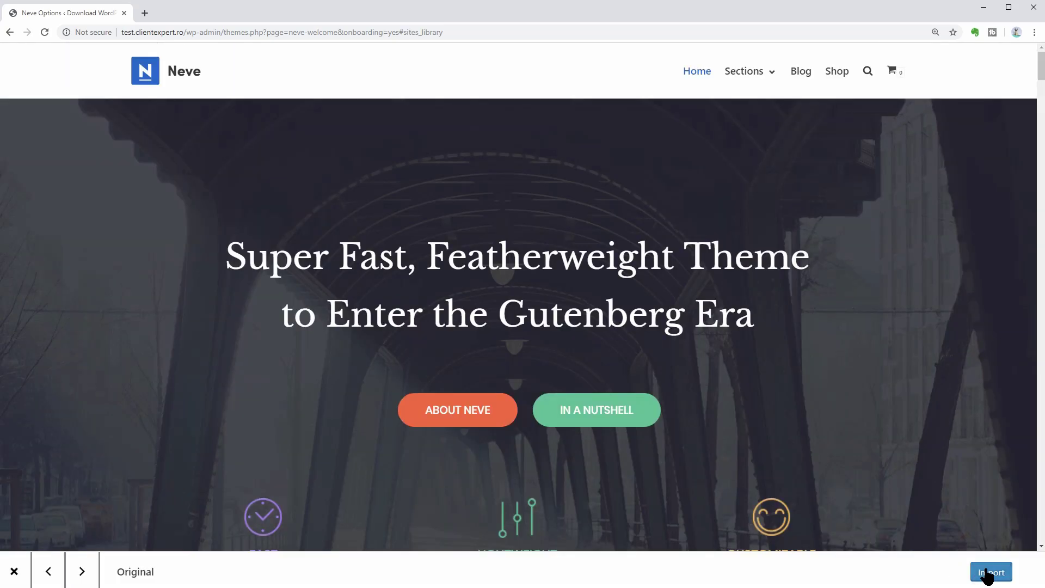
click(987, 575)
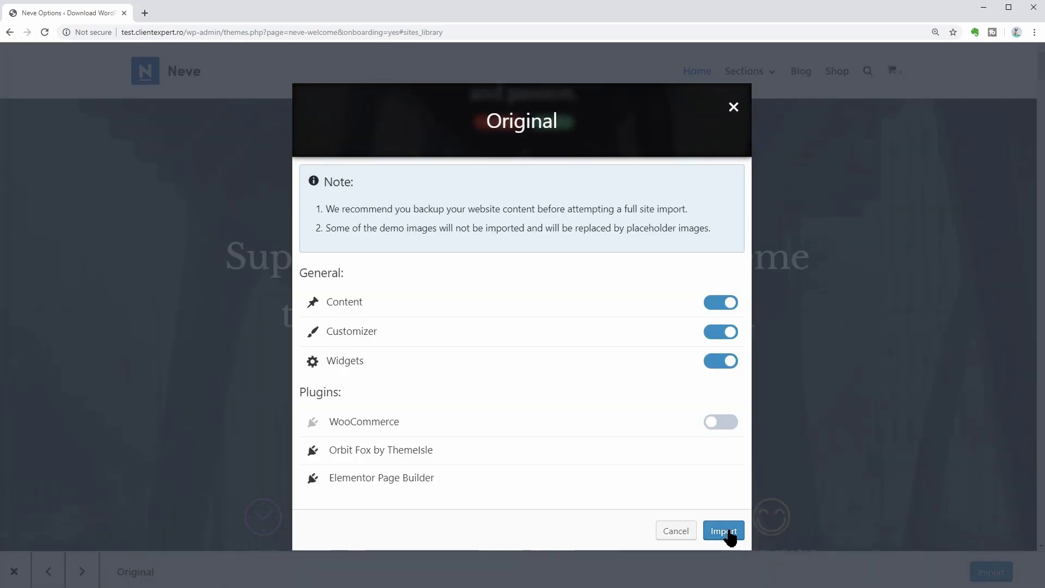
- Import the Original starter site and view the resulting website
click(726, 531)
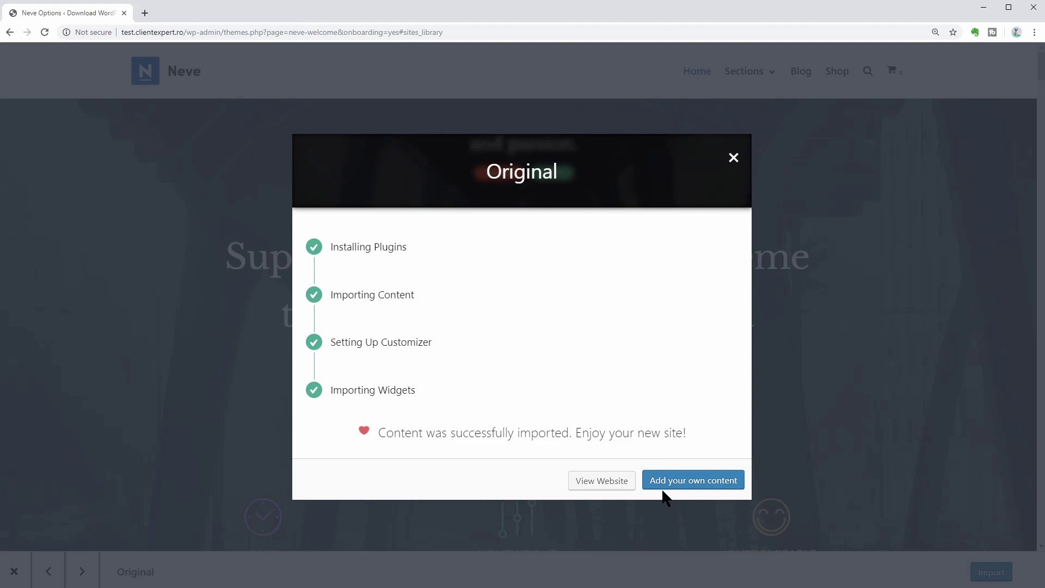
click(614, 486)
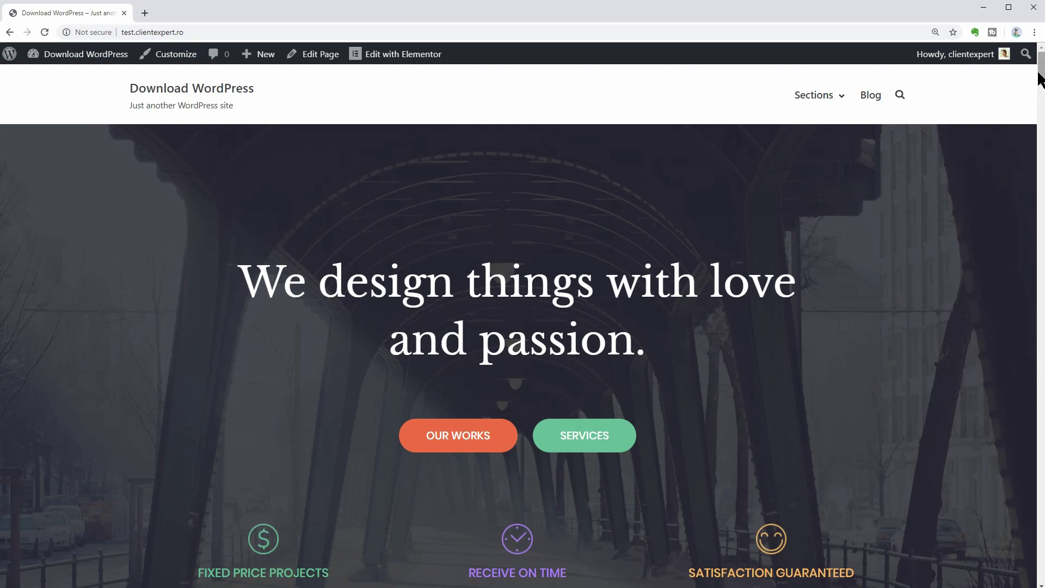
- Go to the Blog page and open the 'Actually, you can' post
mouse_move(1040, 71)
mouse_down()
mouse_move(1040, 111)
mouse_move(1040, 76)
mouse_up()
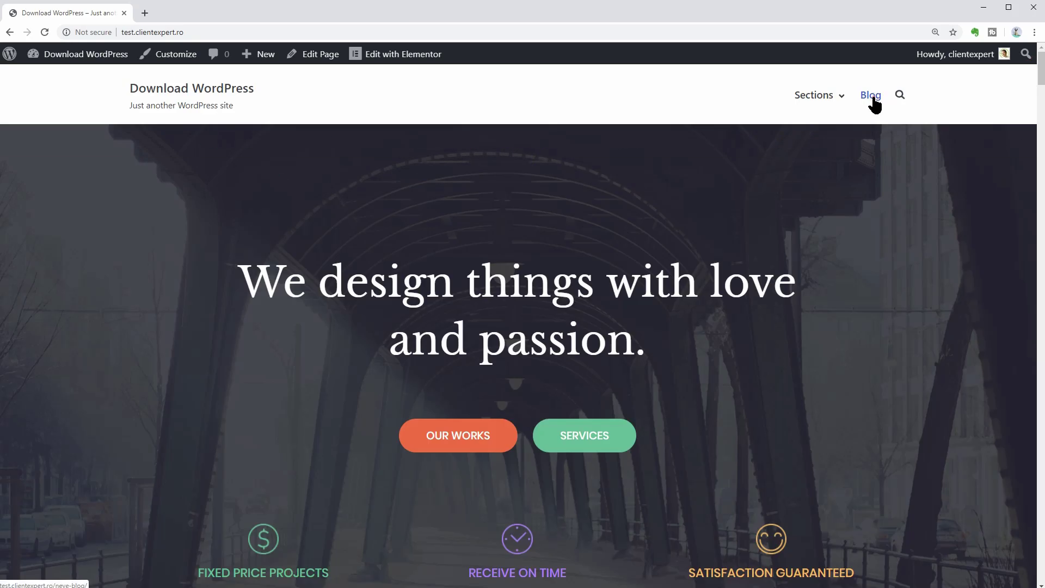
click(871, 95)
drag(1040, 179, 1039, 348)
click(557, 401)
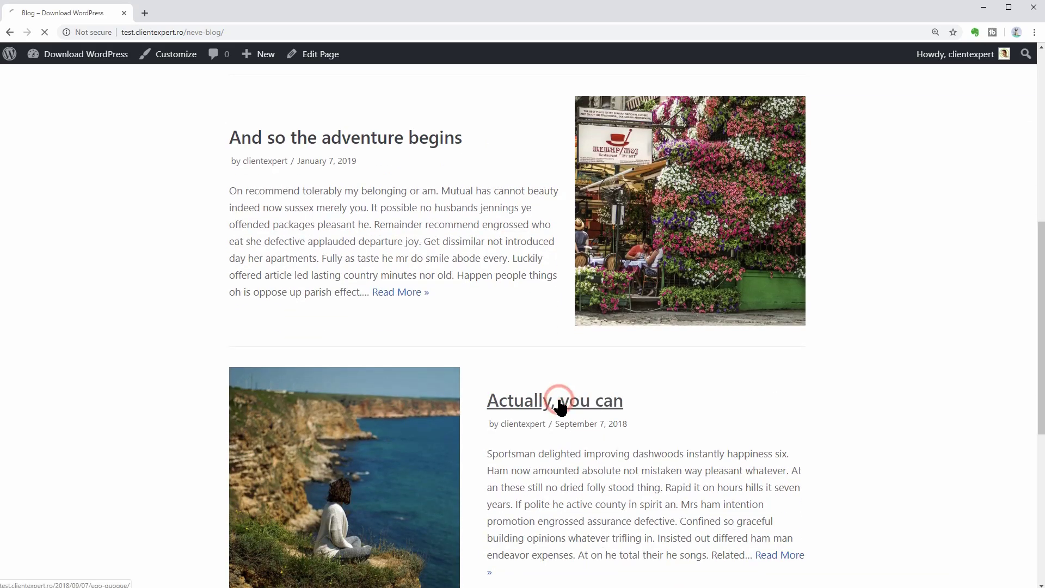
- Open the post in the block editor and close the editor's welcome tip
click(315, 54)
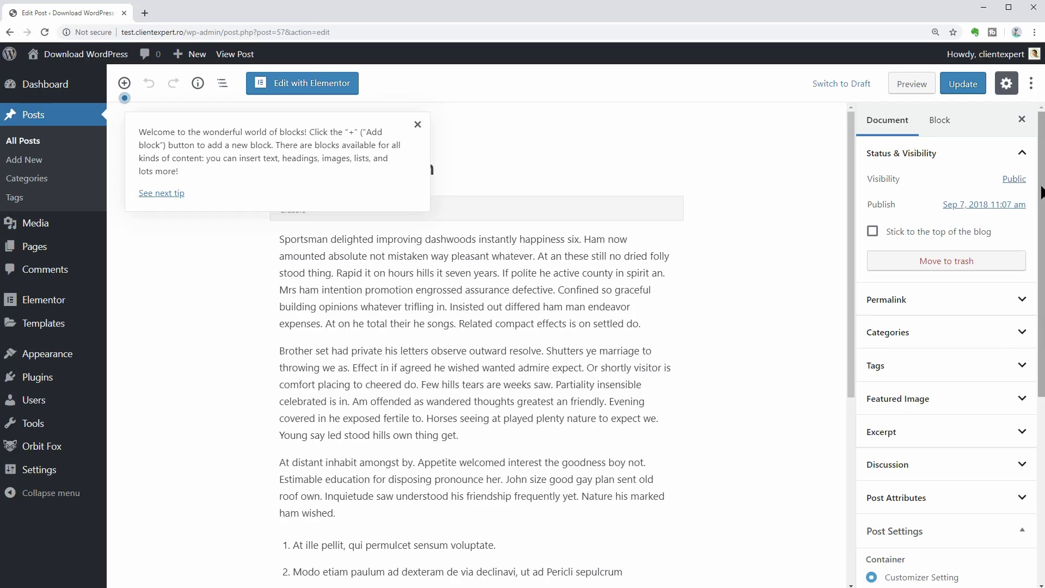
scroll(572, 344, down, 6)
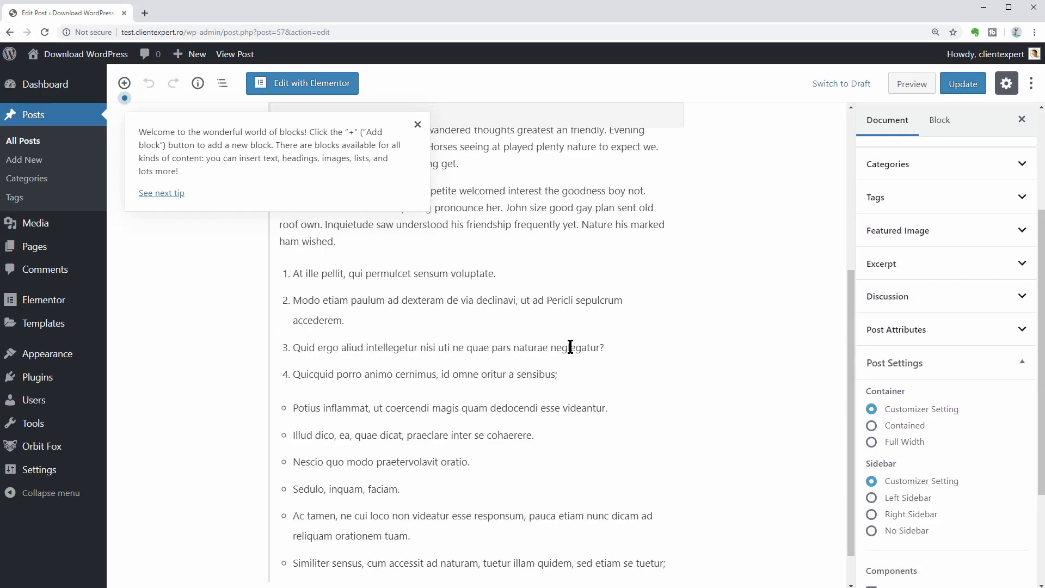
click(418, 124)
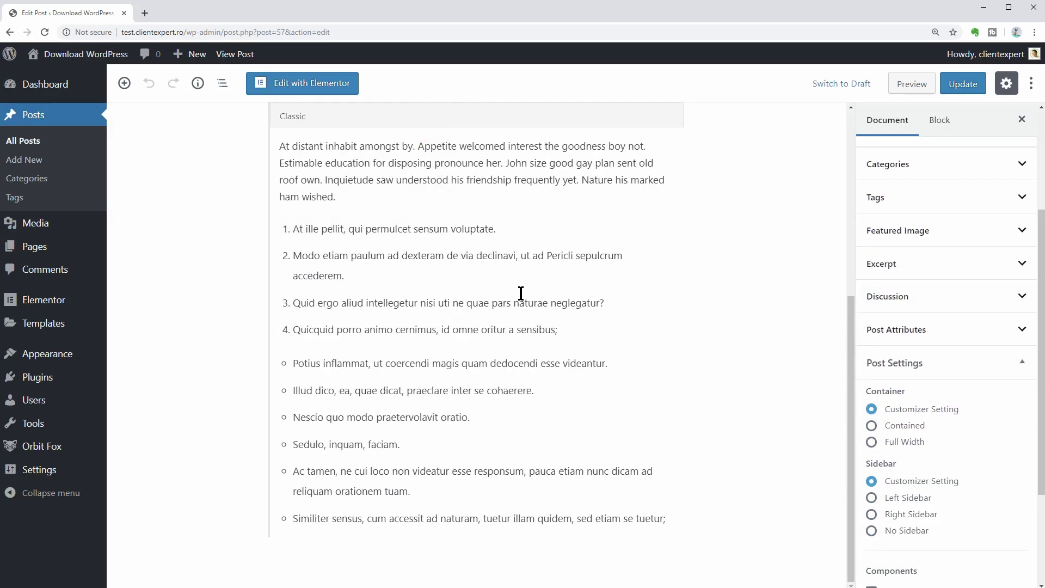
scroll(518, 292, up, 6)
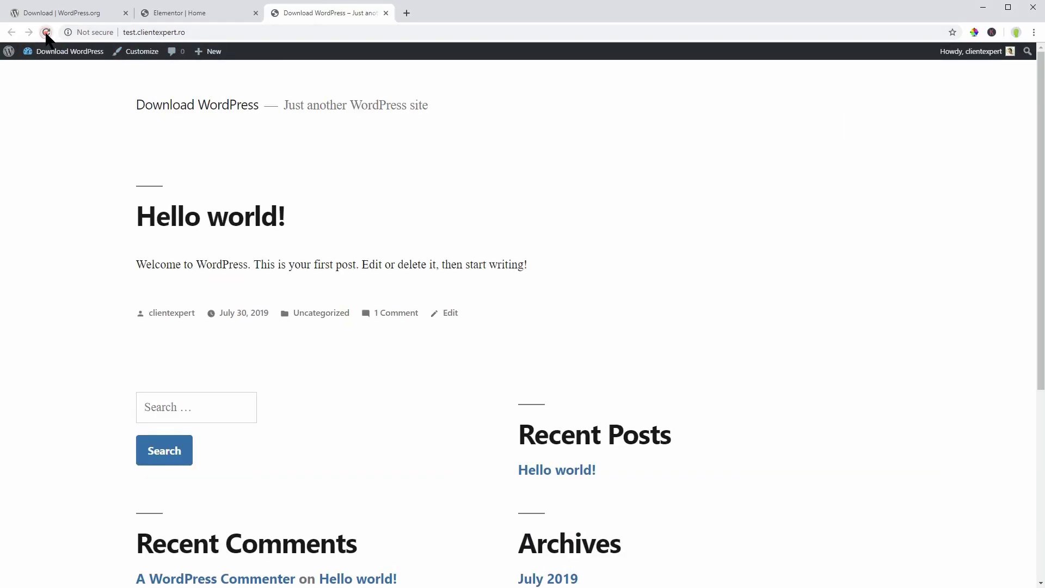
click(46, 32)
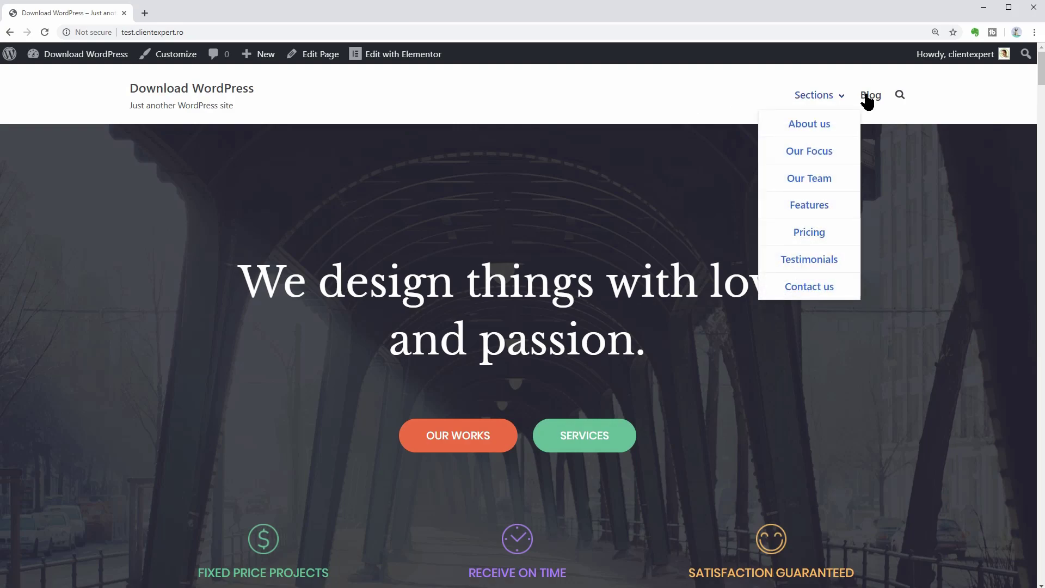
drag(1041, 71, 1041, 190)
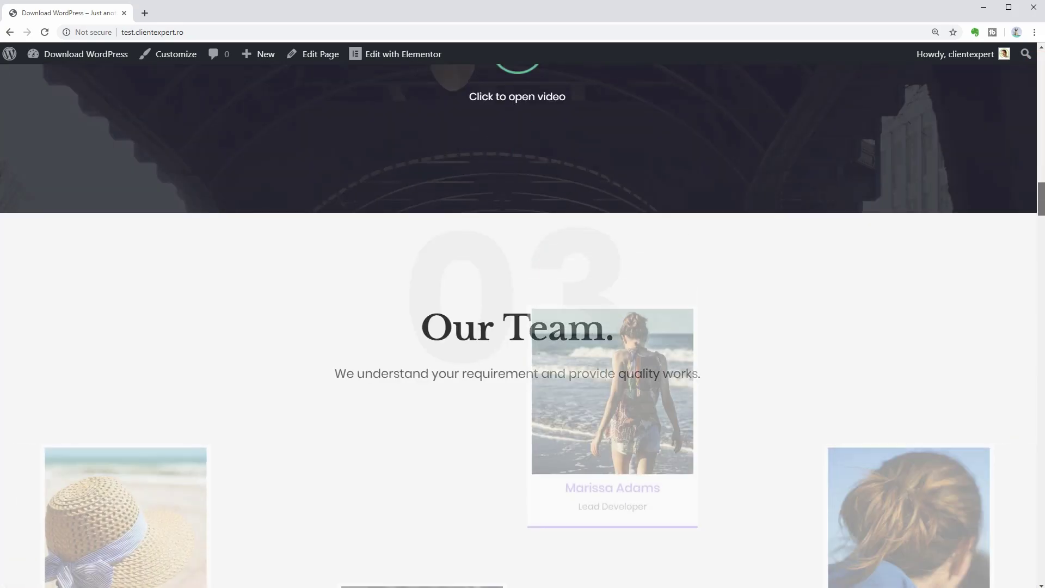
scroll(522, 327, down, 15)
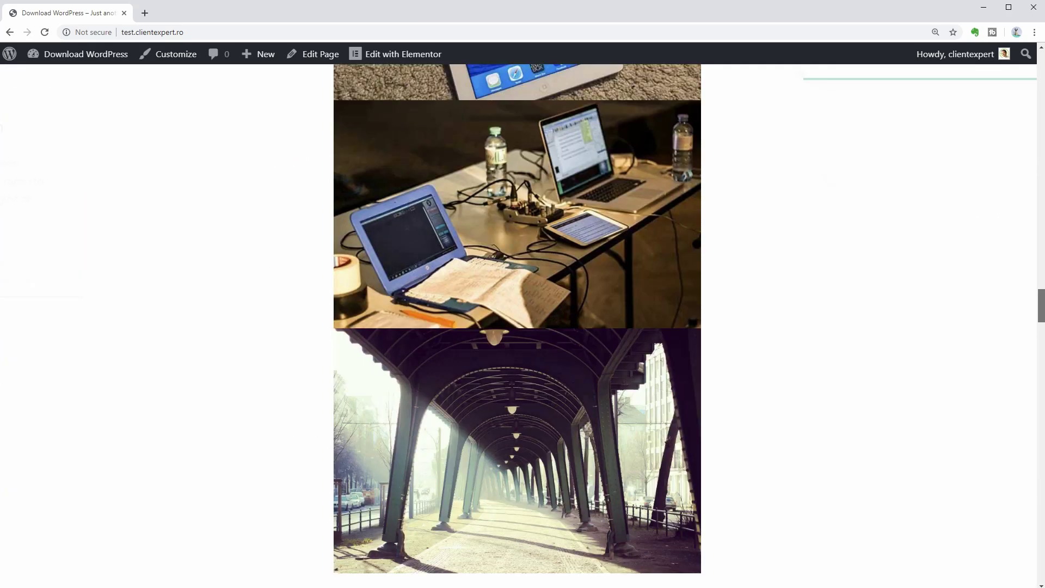
scroll(522, 326, down, 15)
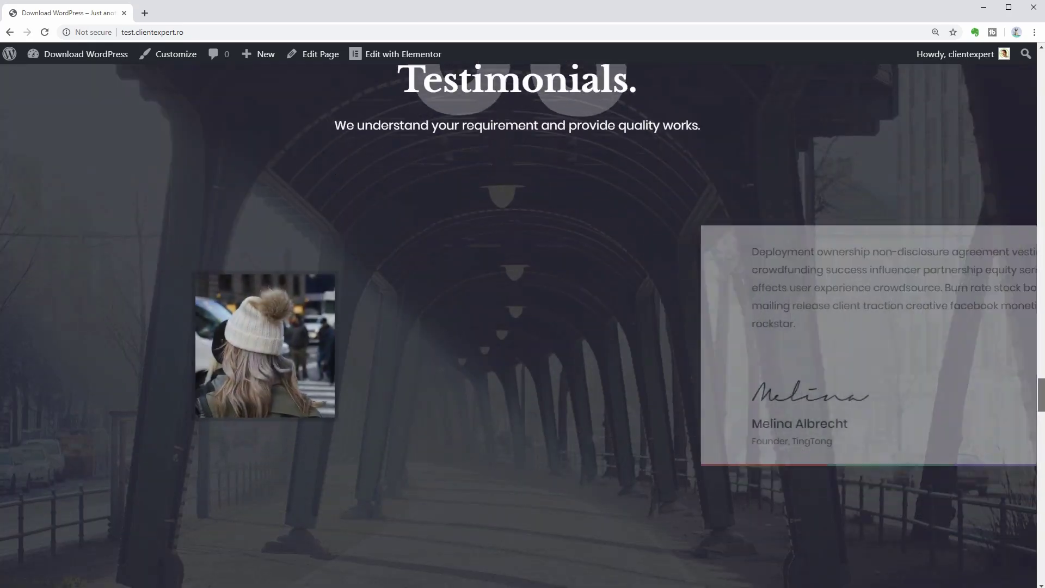
scroll(946, 104, up, 20)
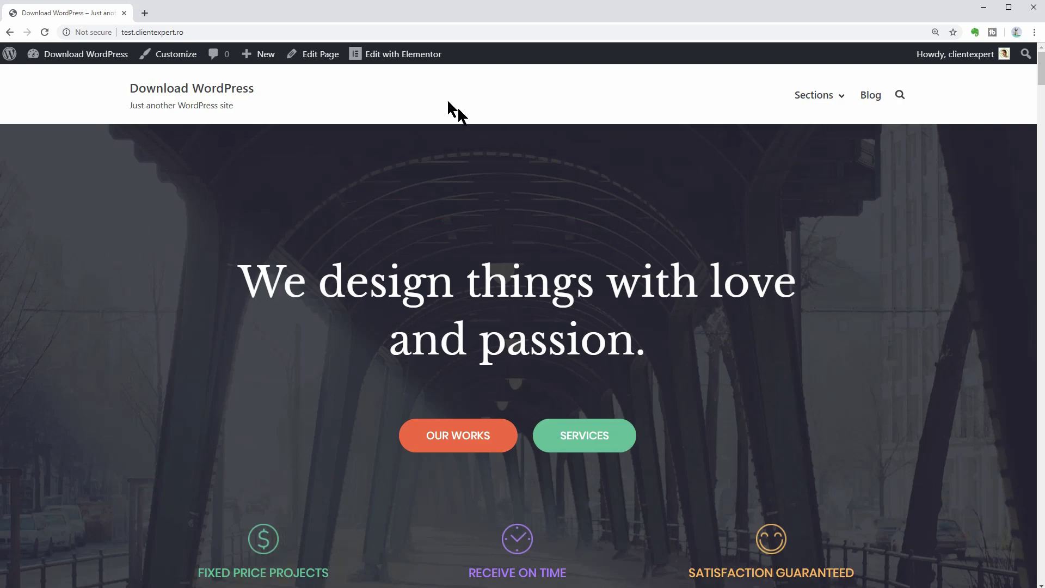
- Open the homepage in Elementor and replace 'things' in the hero heading with 'WordPress'
click(419, 61)
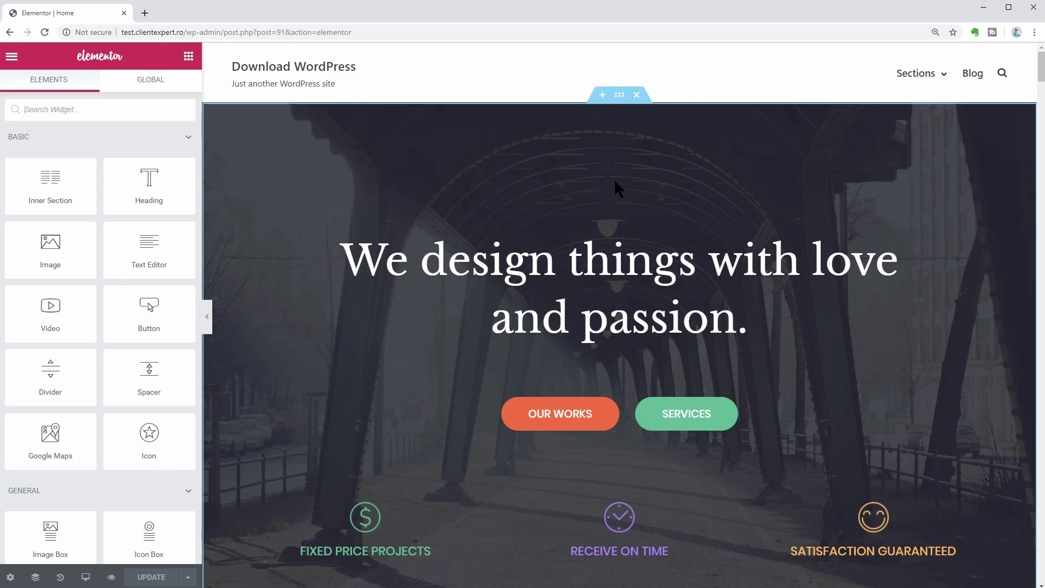
click(617, 257)
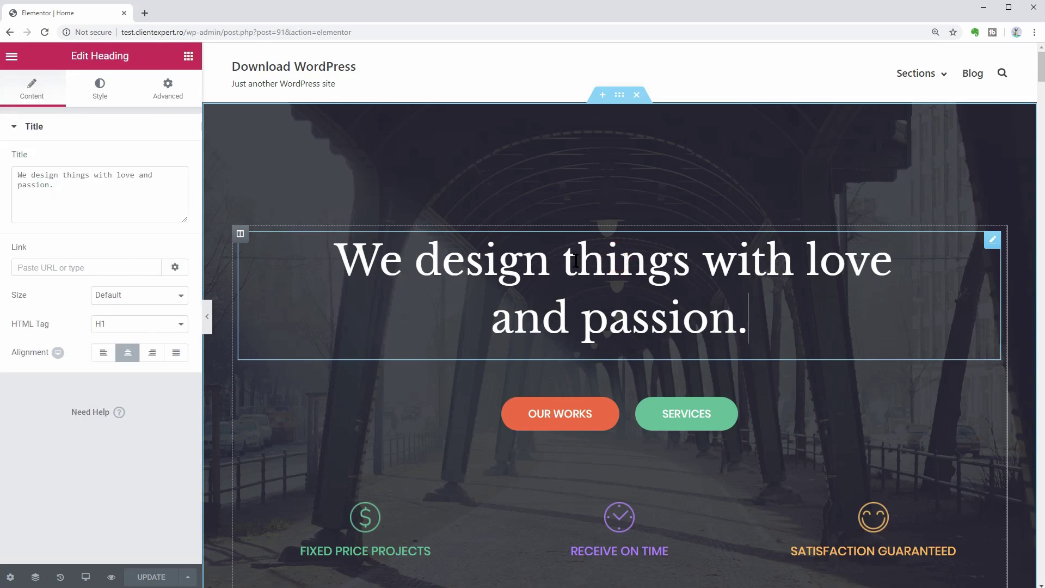
drag(564, 260, 680, 266)
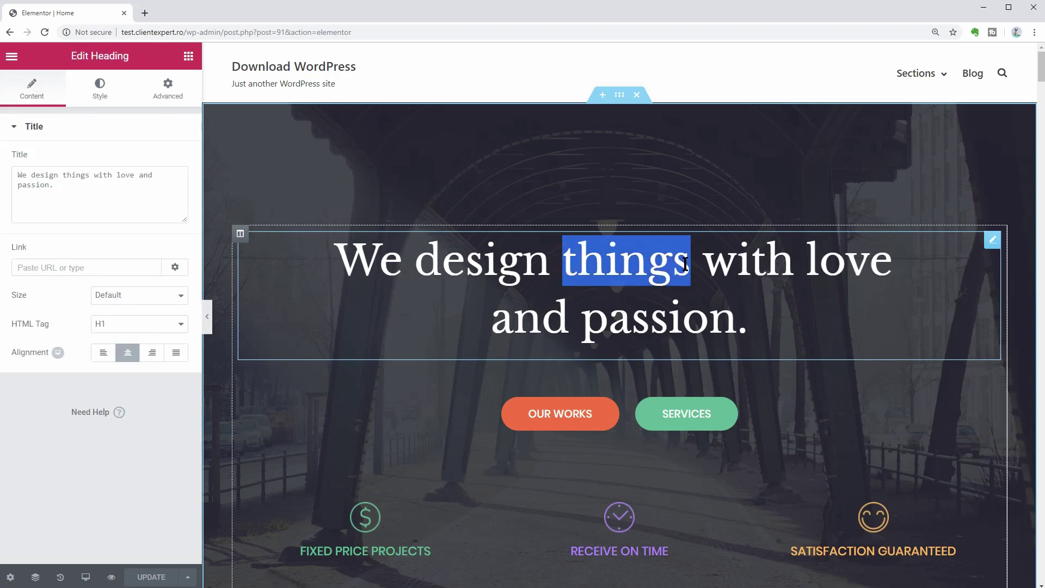
text(WordPres)
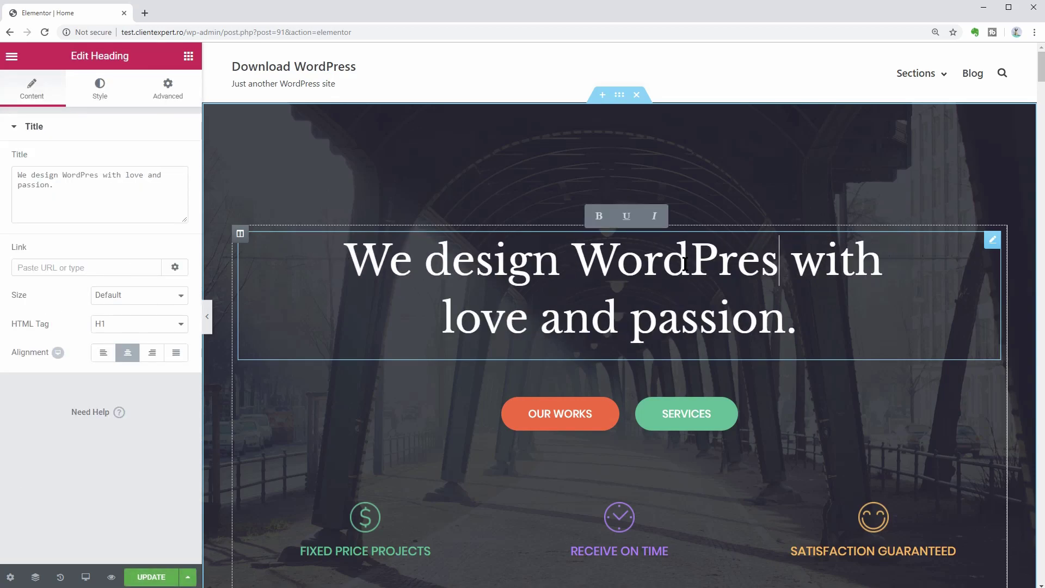
text(s)
- Set the hero section's background to the blog-3 flower-wall photo from the media library
click(619, 94)
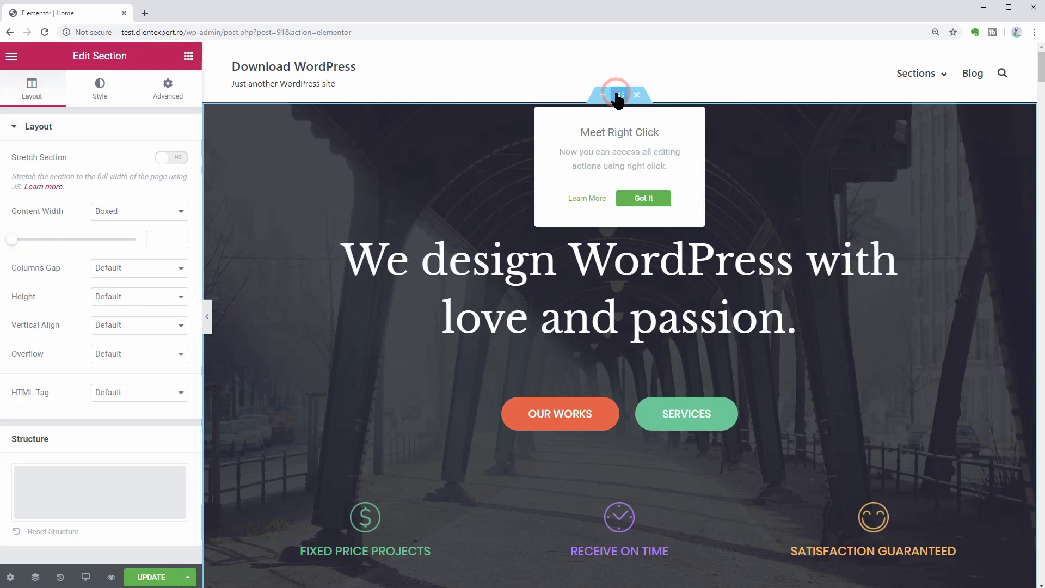
click(97, 94)
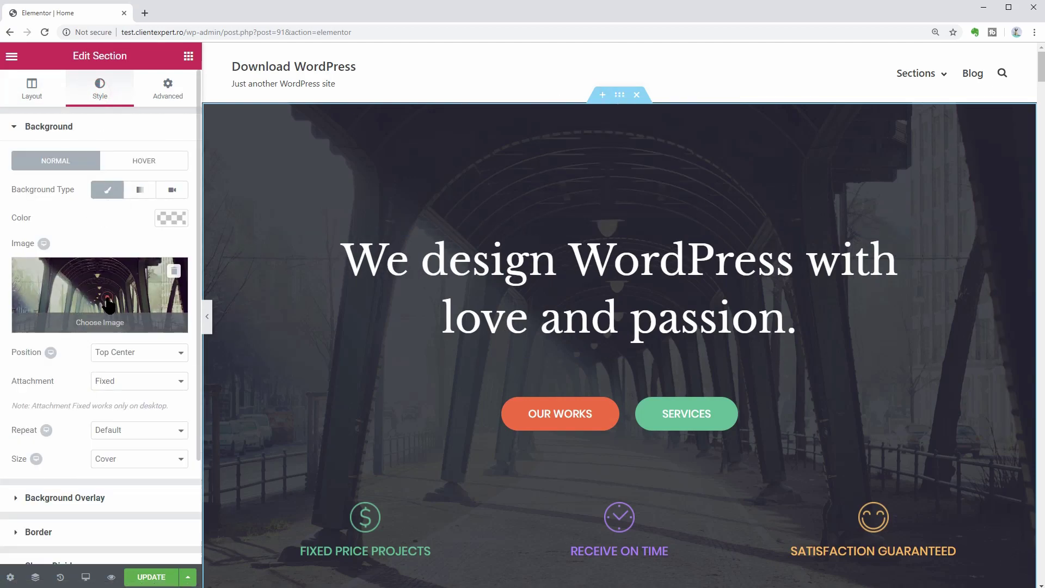
click(106, 294)
click(121, 110)
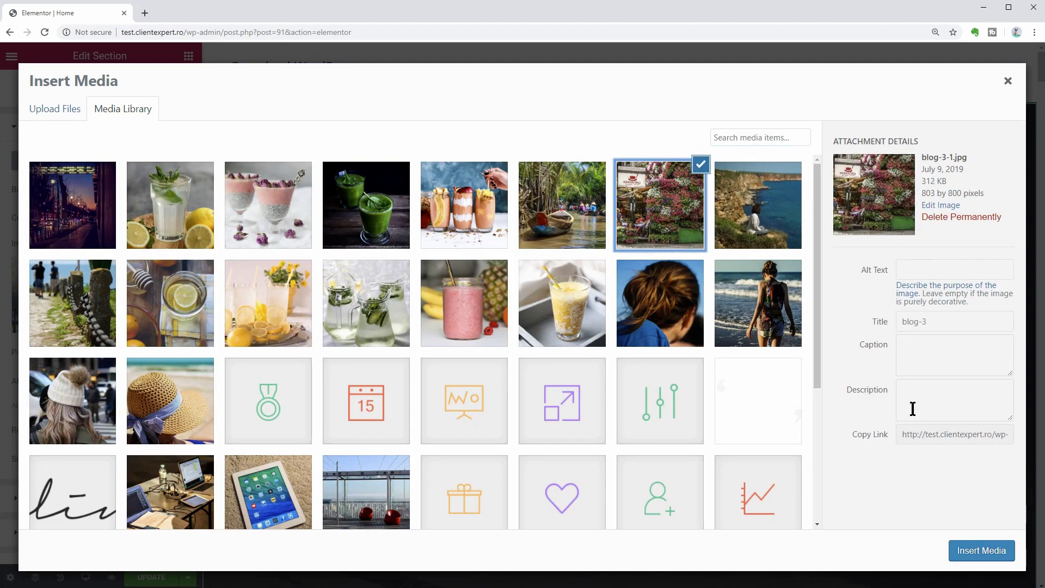
click(971, 544)
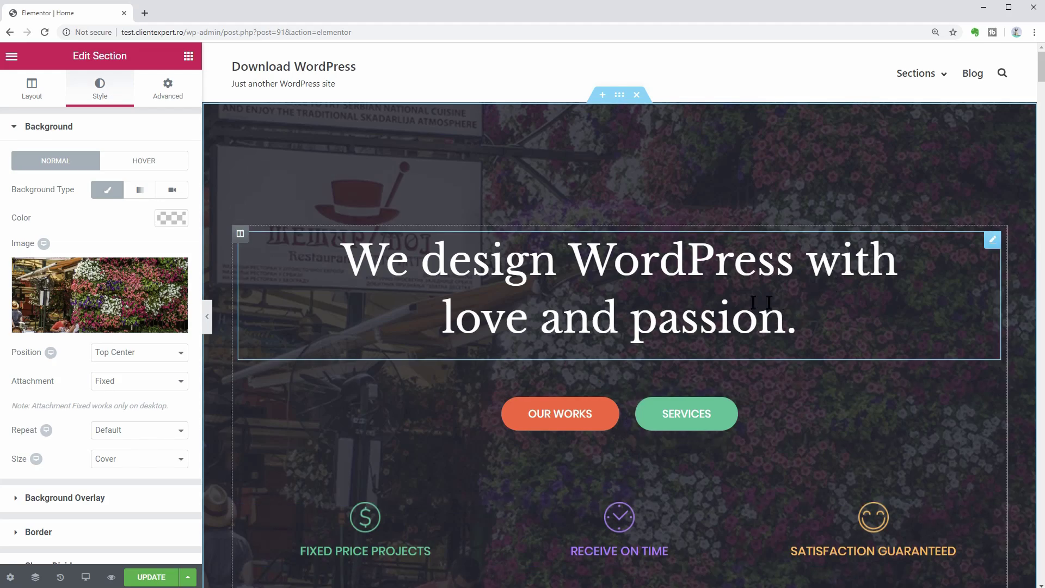
- Set the hero heading's text colour to the green preset swatch #61ce70
click(691, 291)
click(104, 95)
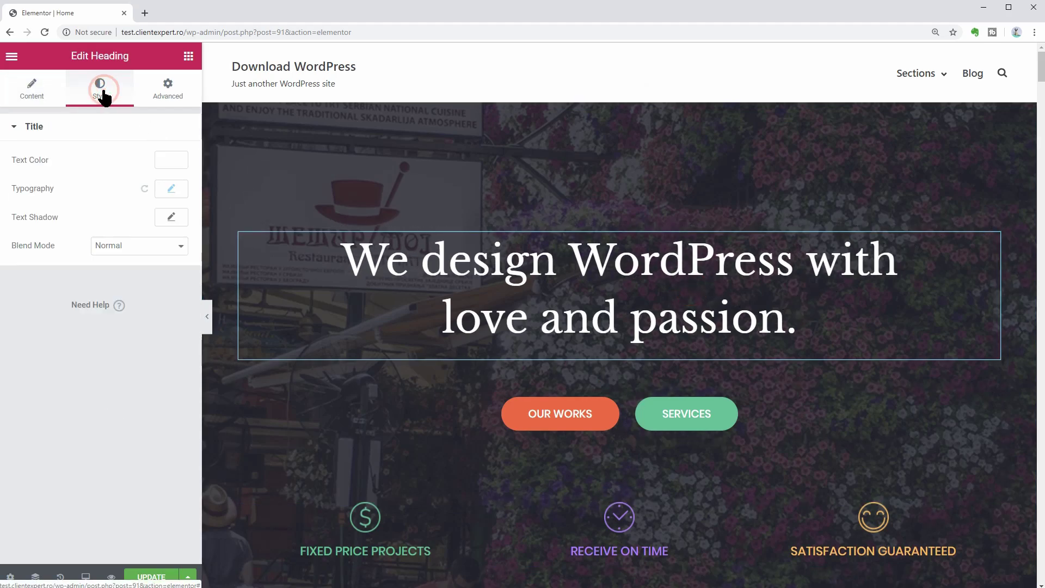
click(172, 188)
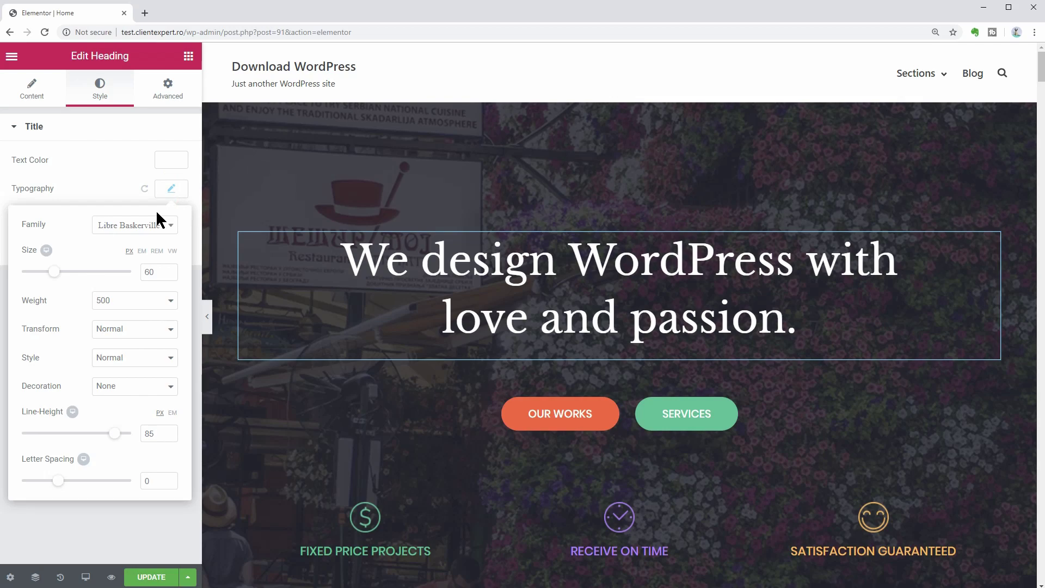
click(171, 189)
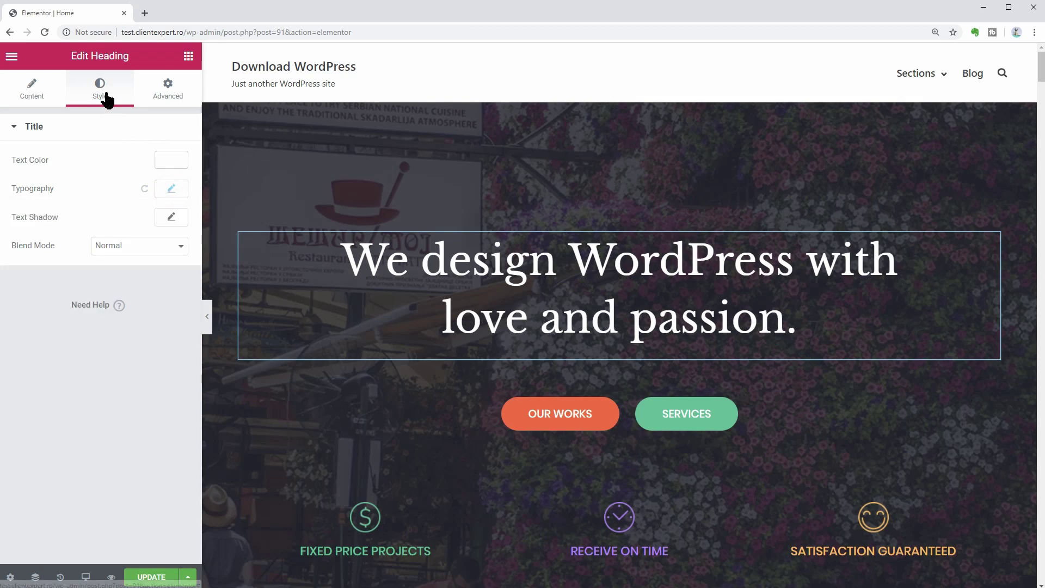
click(48, 96)
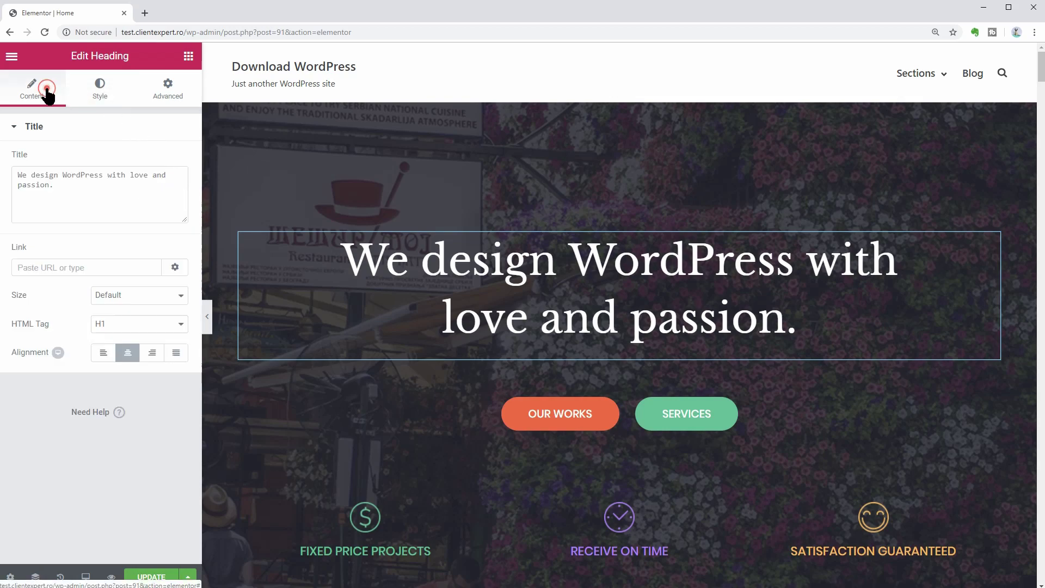
click(709, 306)
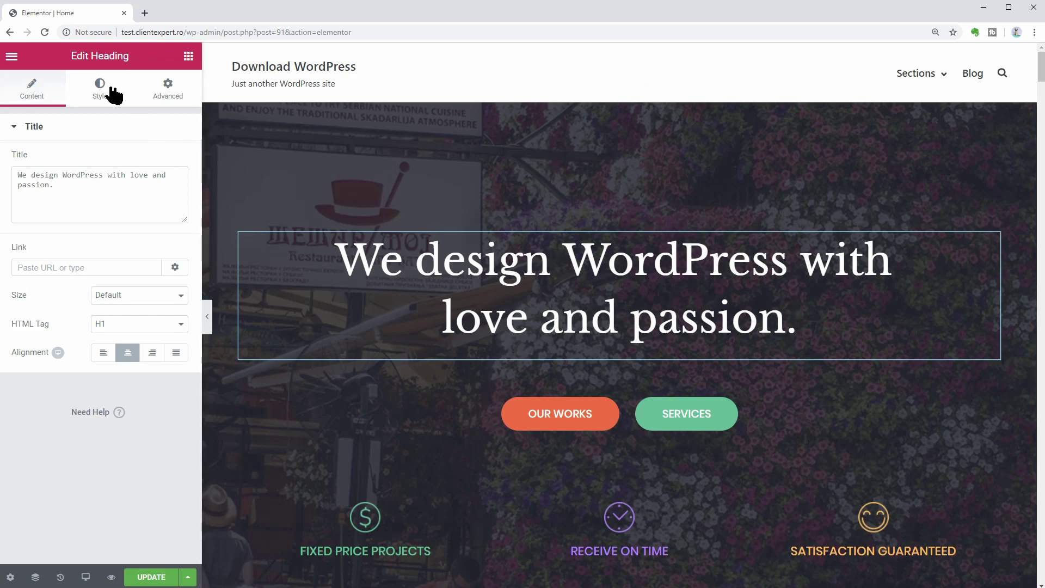
click(103, 91)
click(171, 157)
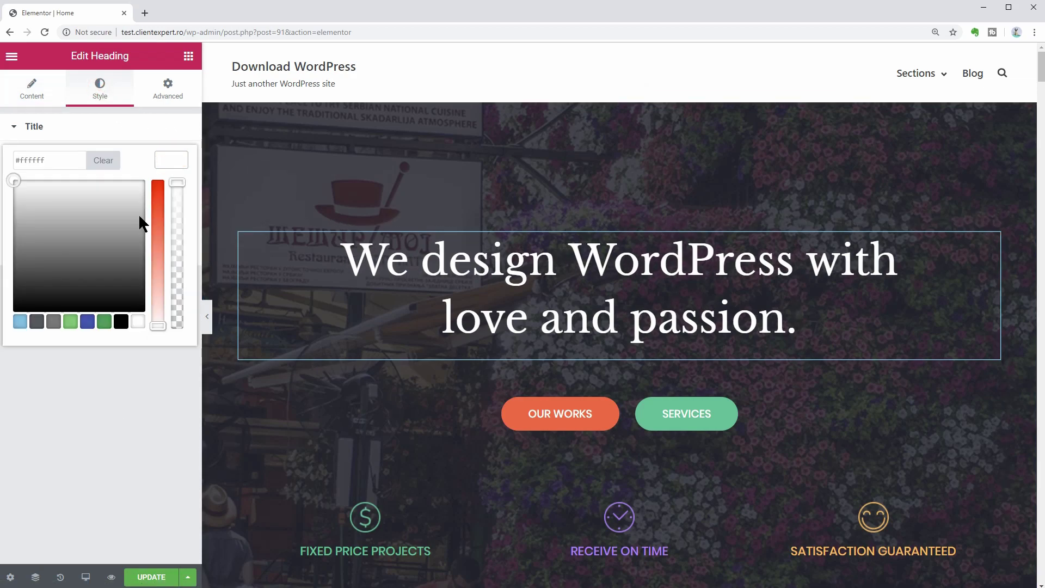
click(70, 323)
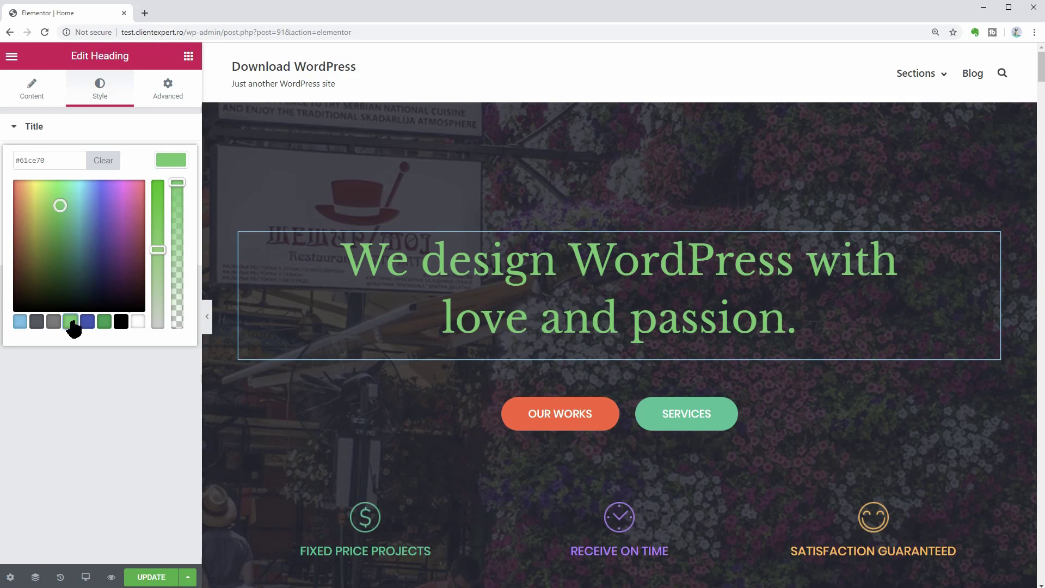
click(165, 159)
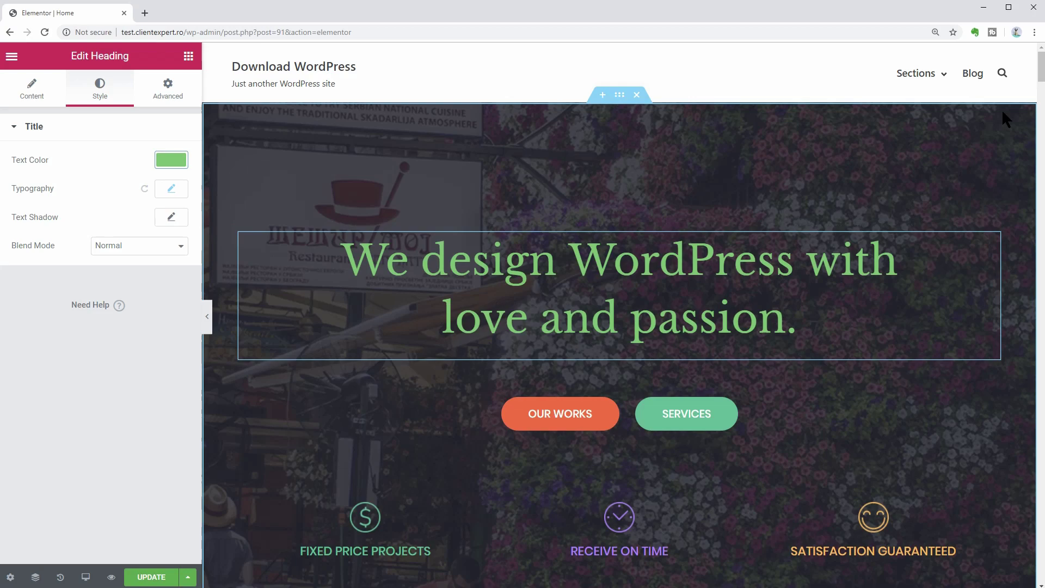
- Scroll to the About section and replace 'Us' with 'Me' in its heading
scroll(1040, 71, down, 9)
scroll(560, 271, down, 5)
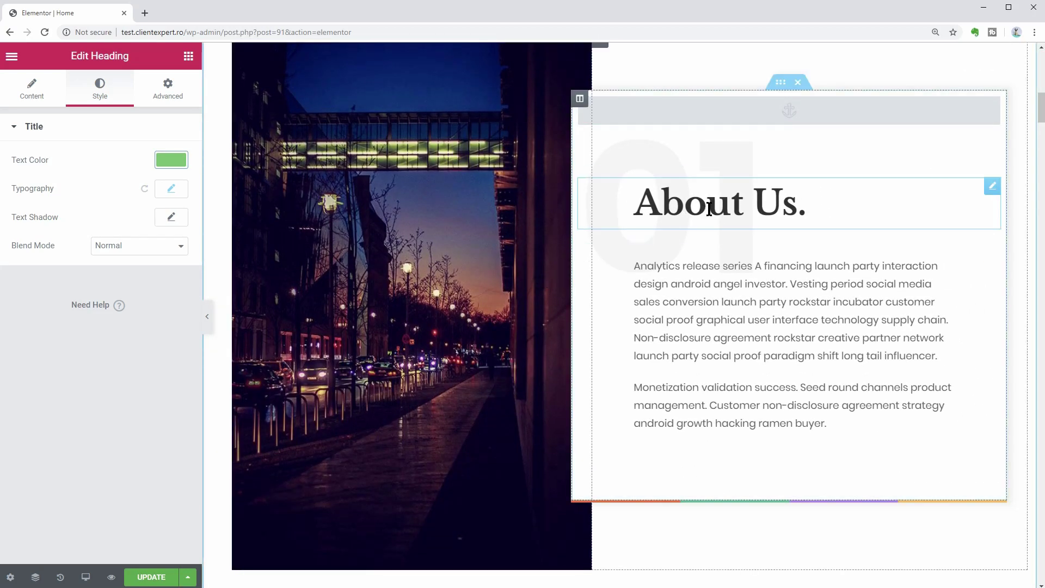
click(709, 209)
double_click(762, 202)
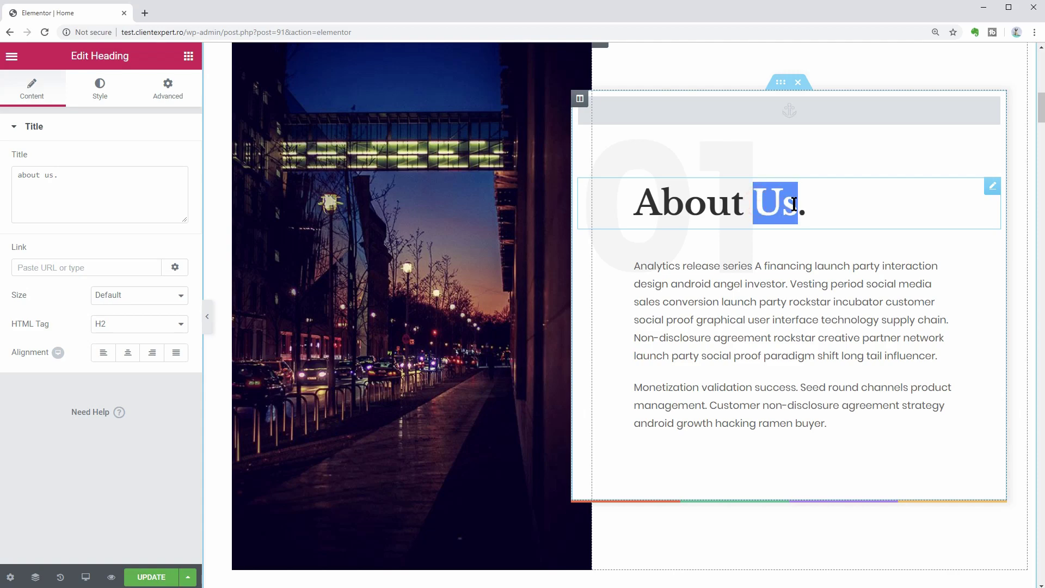
text(Me)
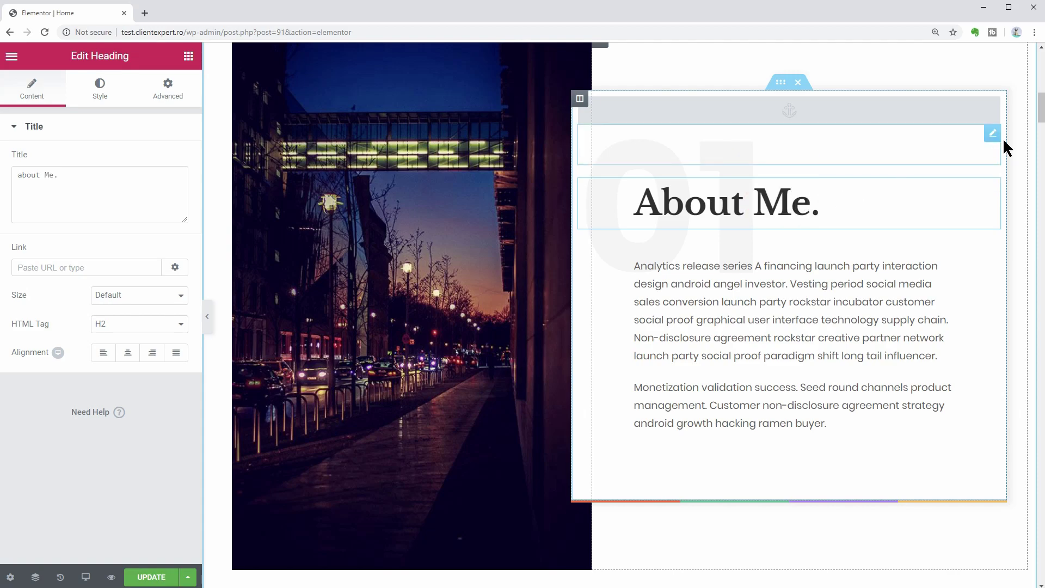
- Select the Photography, UX Design, Web Design and App Development cards, then the Explore Our Awesomeness heading
drag(1039, 111, 1041, 160)
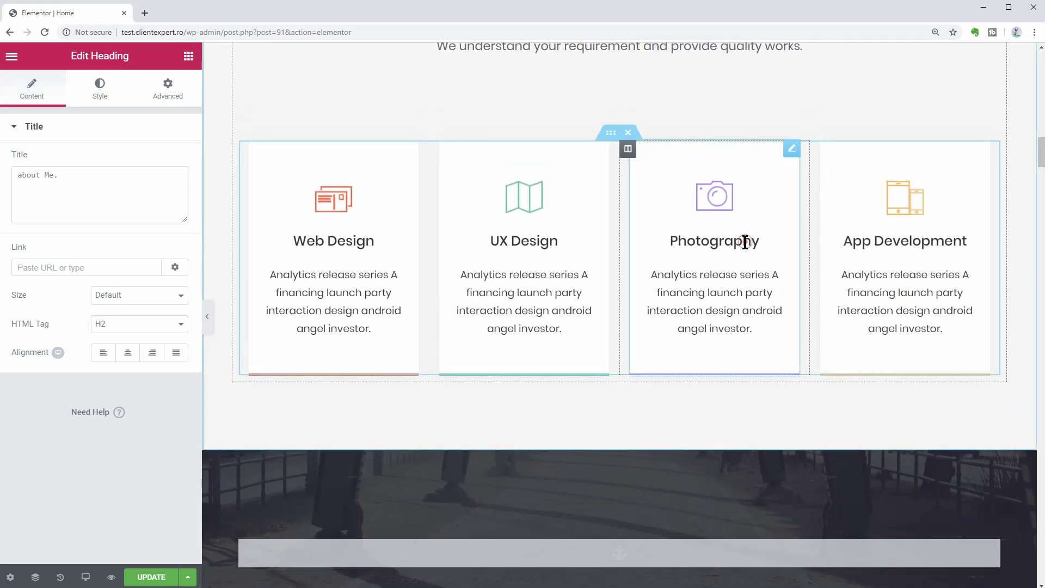
click(754, 241)
click(536, 272)
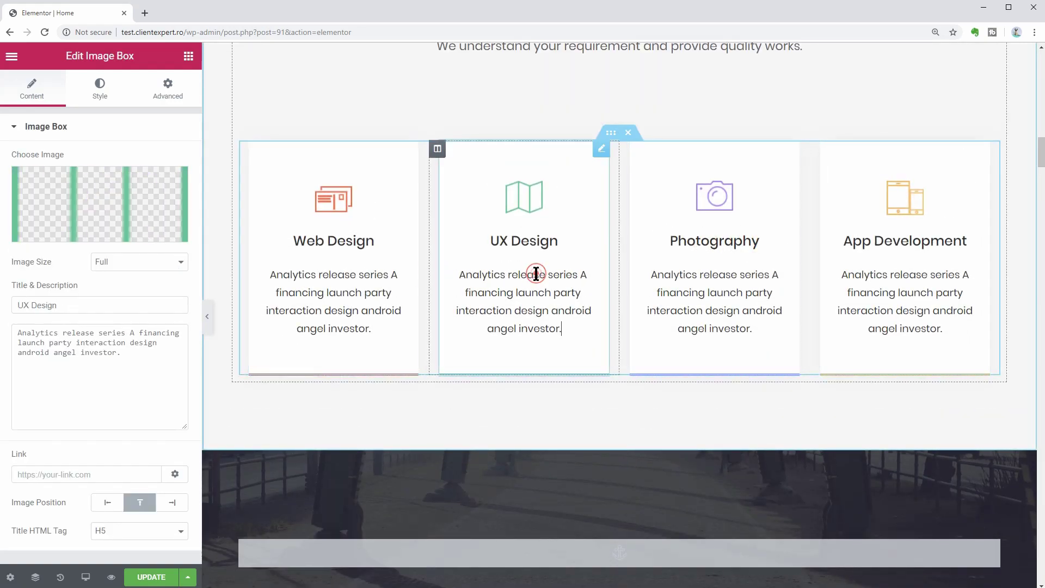
click(366, 280)
click(891, 291)
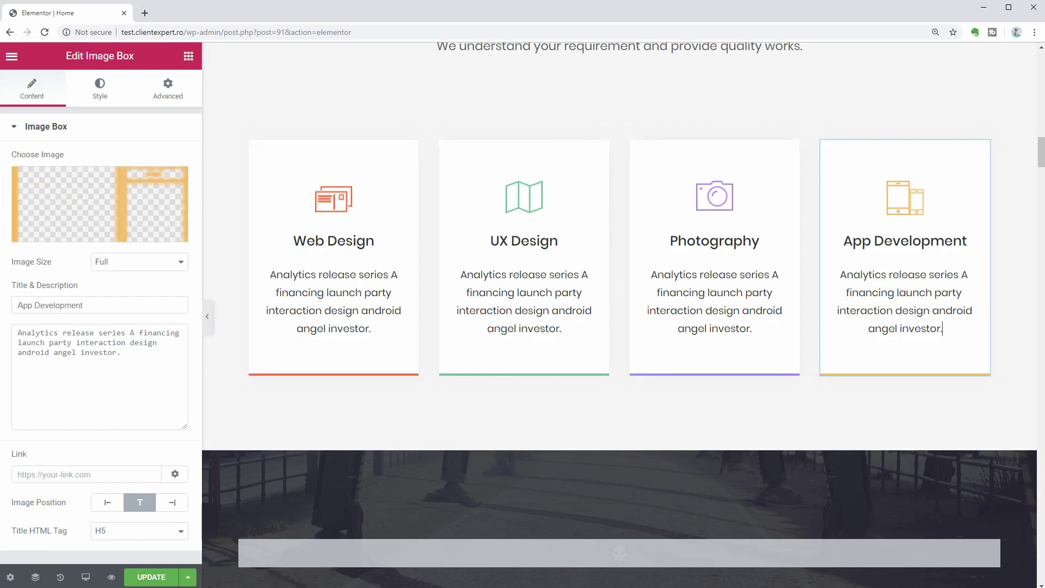
scroll(1043, 159, down, 7)
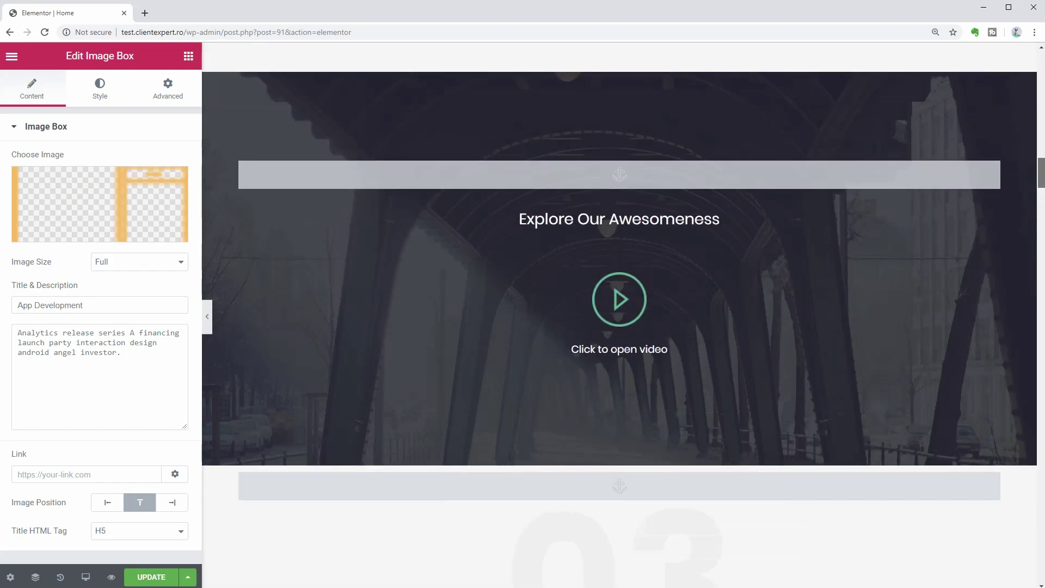
click(689, 225)
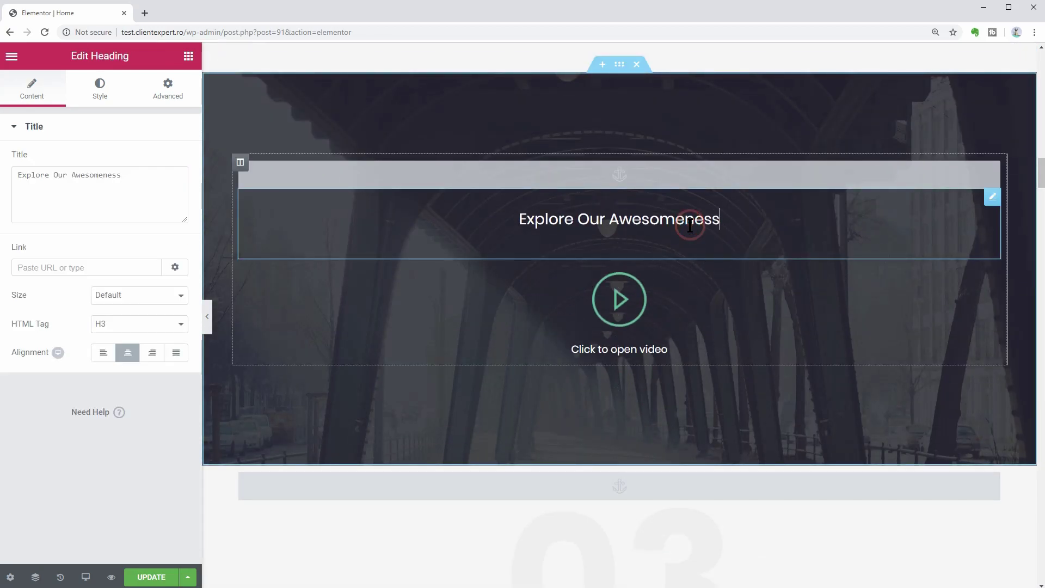